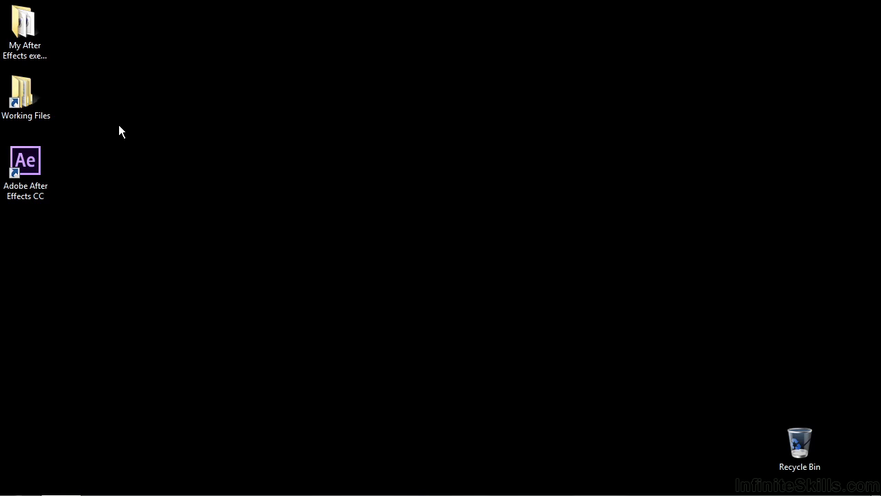
# Browse Working Files > After Effects projects and open cineware-cinerender.aep in After Effects.
pyautogui.doubleClick(39, 99)
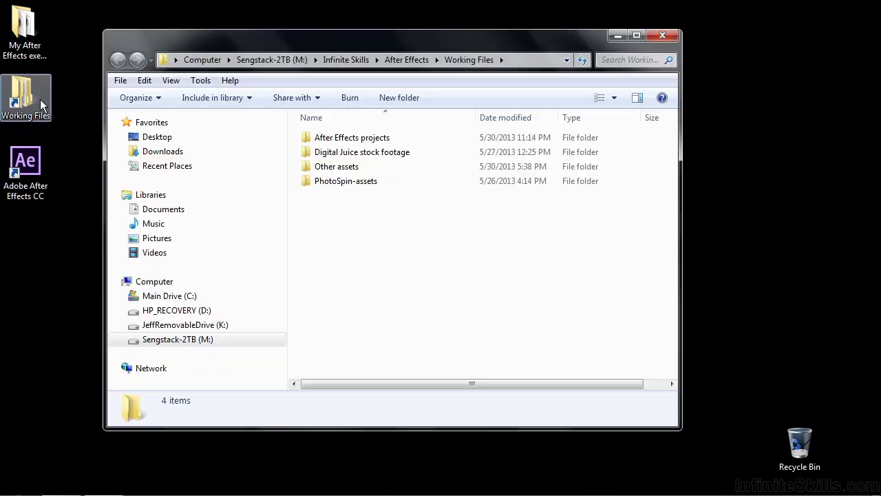
pyautogui.doubleClick(337, 140)
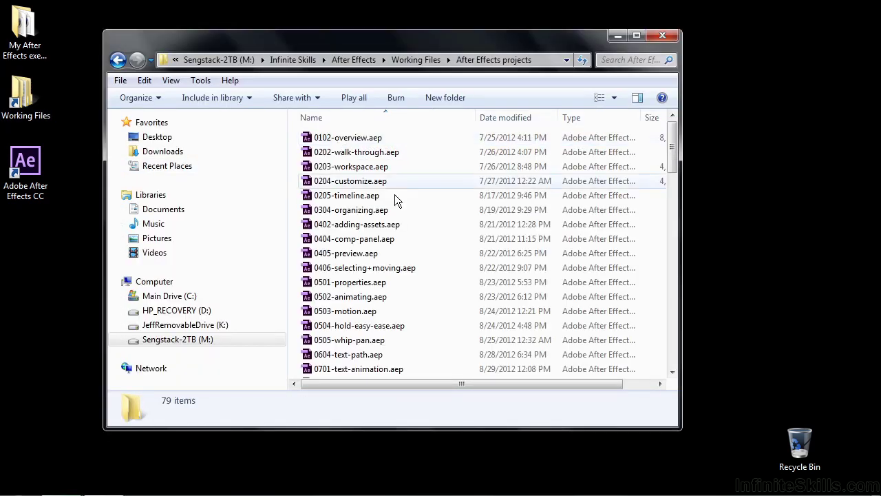
pyautogui.moveTo(668, 176); pyautogui.dragTo(549, 362)
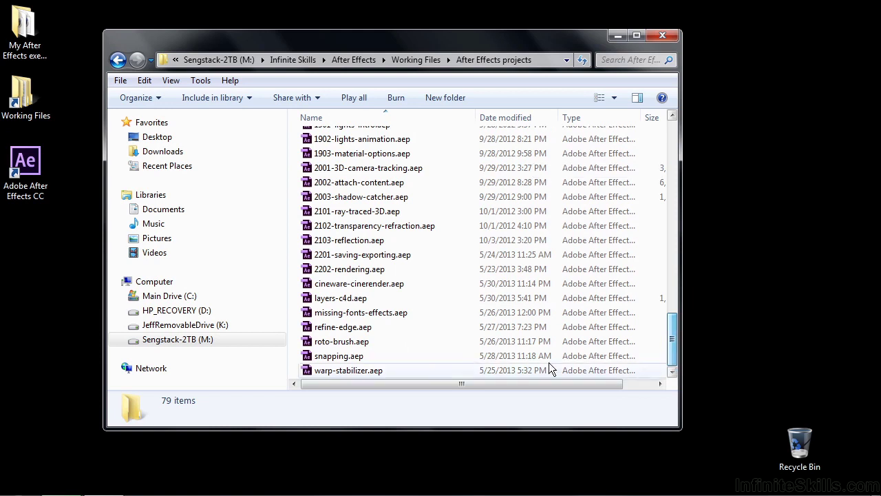
pyautogui.click(324, 288)
pyautogui.doubleClick(322, 288)
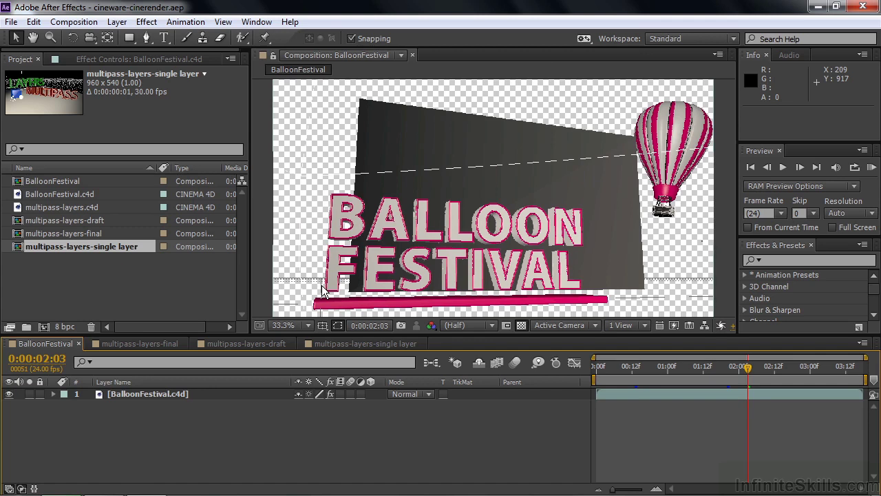
pyautogui.click(17, 194)
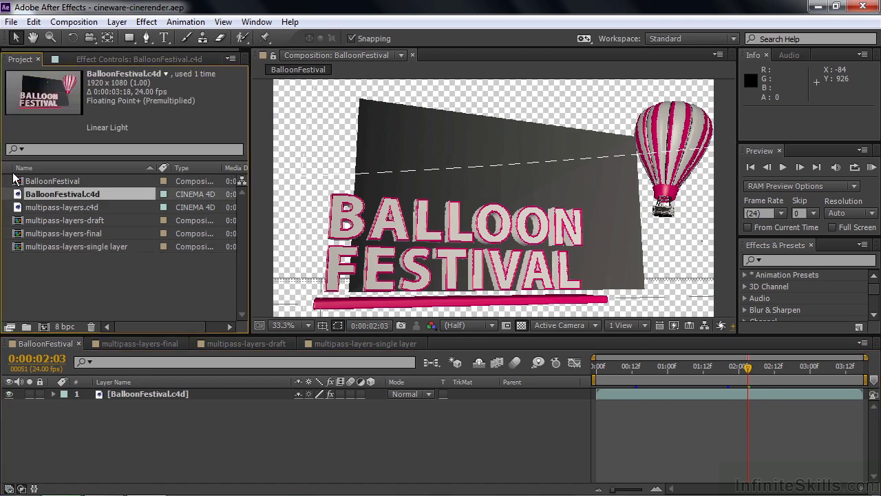
pyautogui.click(35, 23)
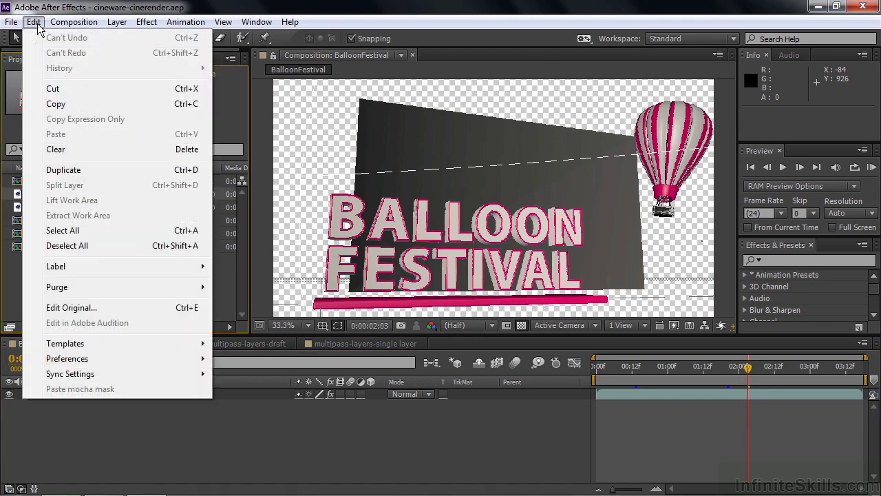
pyautogui.click(75, 308)
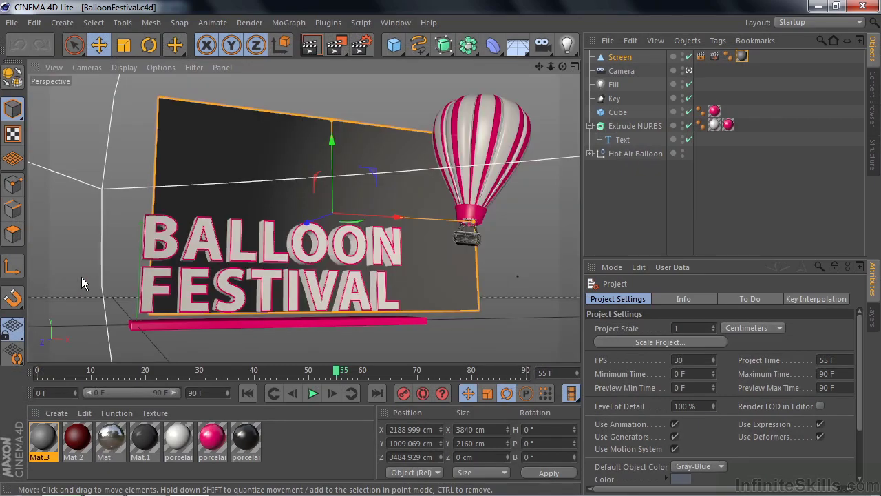
pyautogui.hotkey('alt', 'Tab')
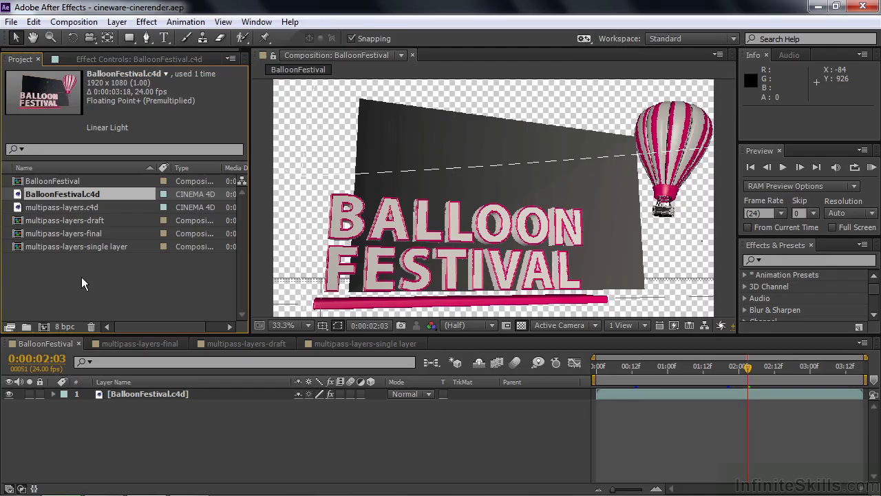
pyautogui.click(20, 208)
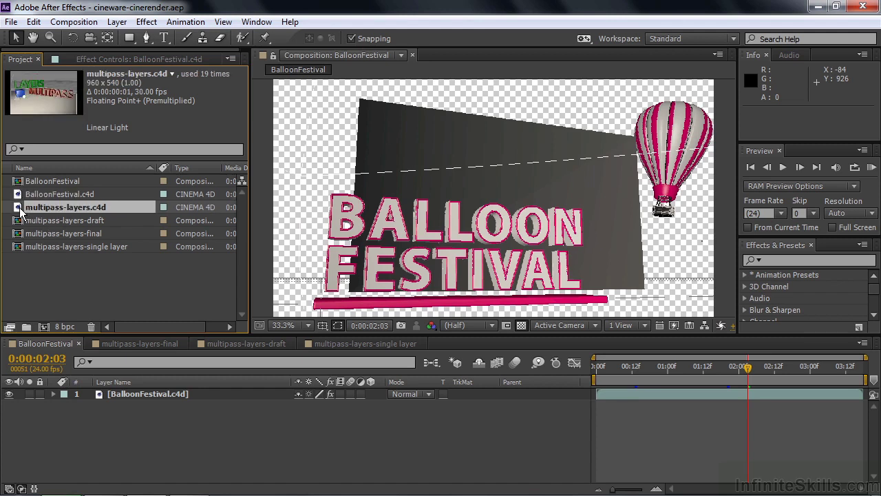
pyautogui.click(33, 21)
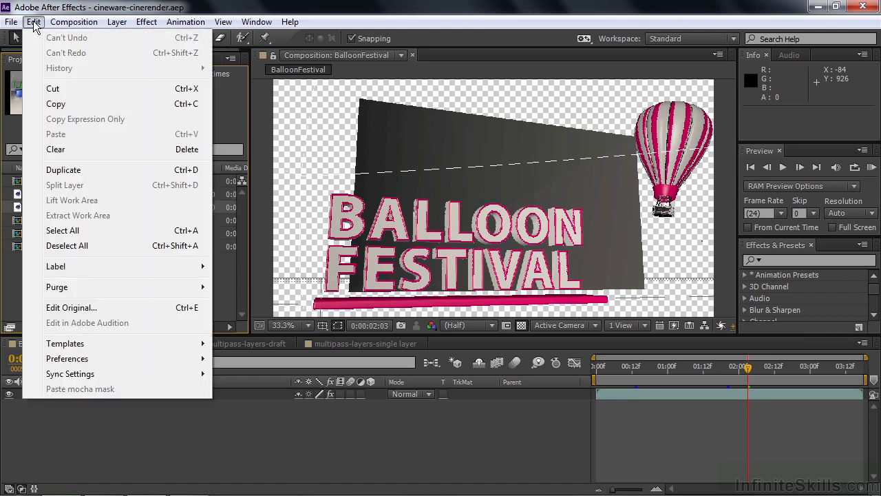
pyautogui.click(71, 308)
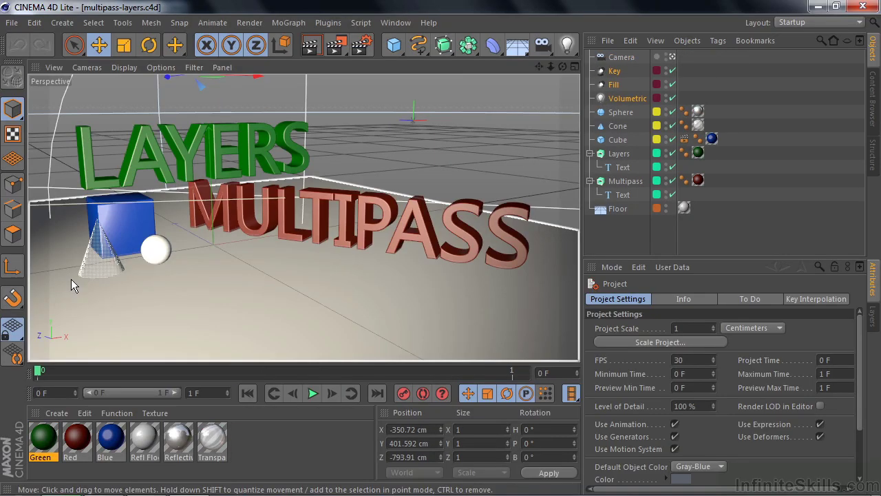
pyautogui.hotkey('alt', 'Tab')
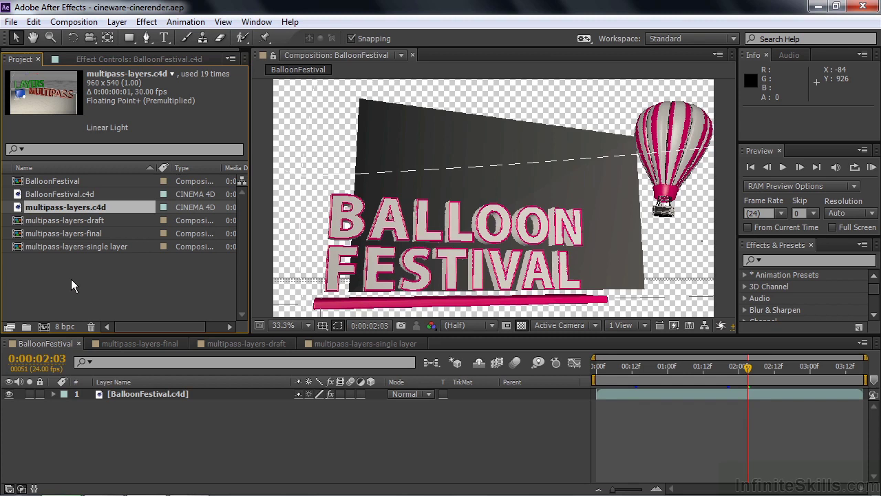
# Show the BalloonFestival.c4d Cineware settings and preview the scene in Wireframe, then Box display.
pyautogui.click(103, 396)
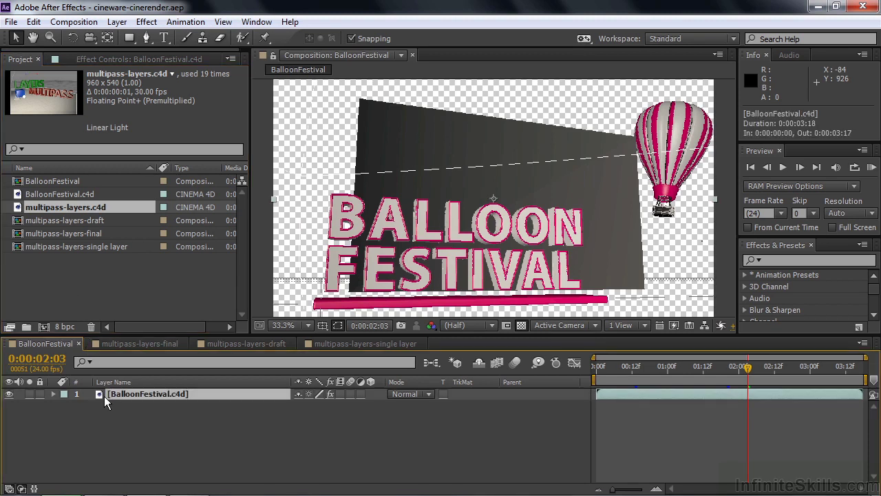
pyautogui.click(114, 61)
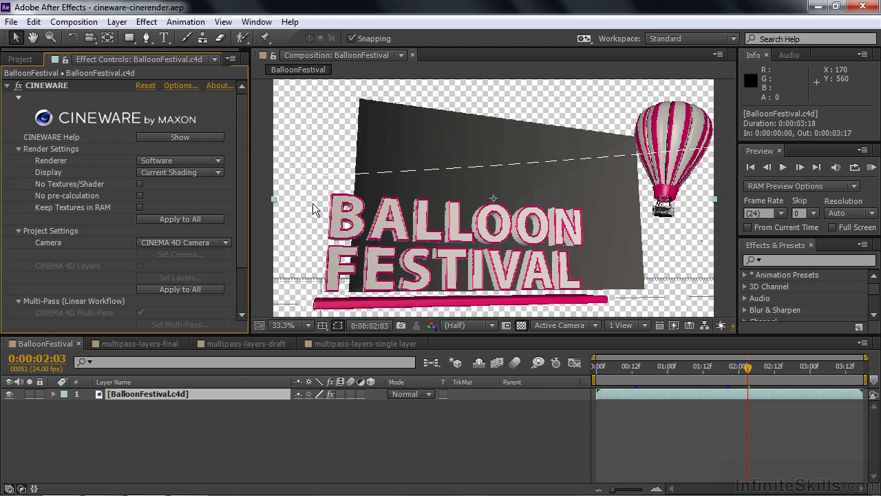
pyautogui.click(218, 173)
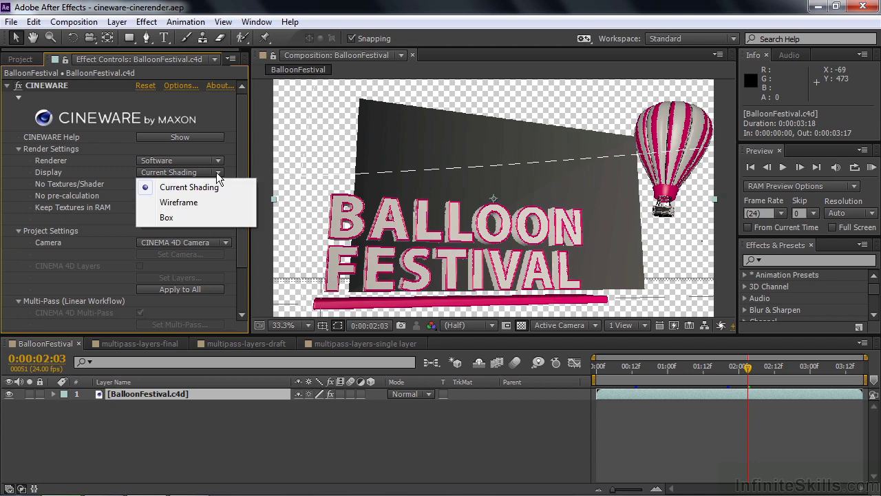
pyautogui.click(180, 201)
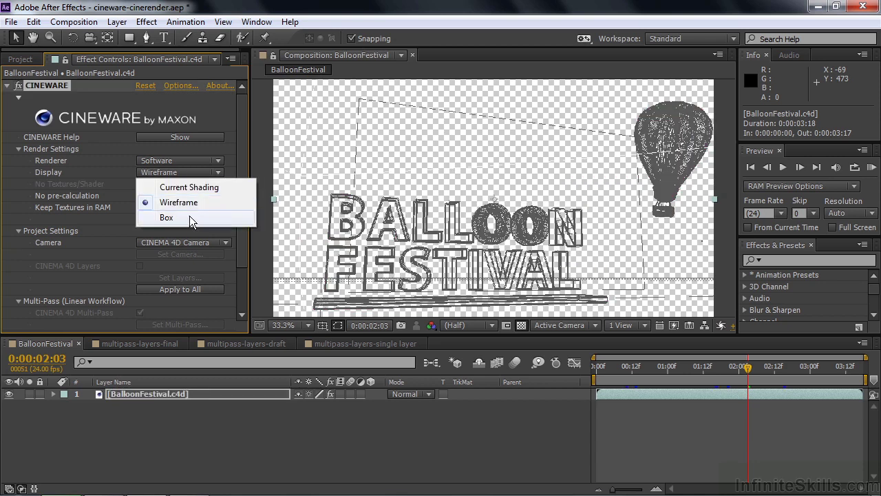
pyautogui.click(188, 216)
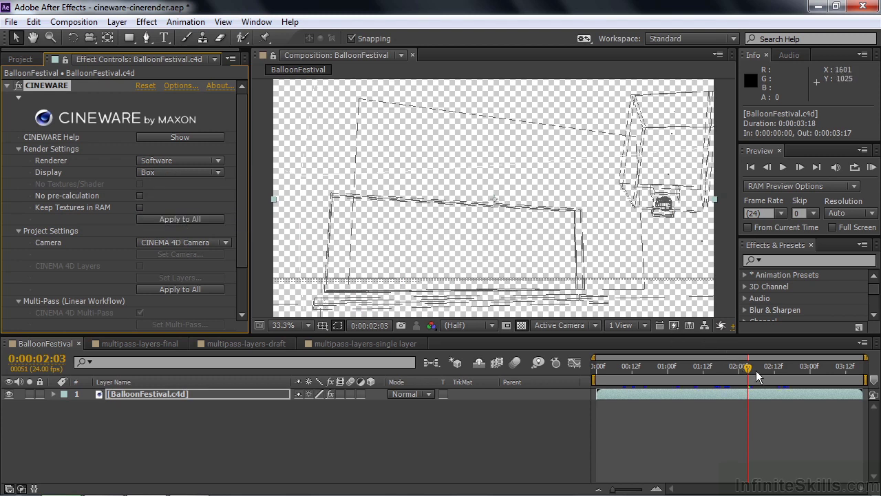
pyautogui.moveTo(749, 373)
pyautogui.mouseDown()
pyautogui.moveTo(637, 373)
pyautogui.moveTo(812, 372)
pyautogui.moveTo(617, 373)
pyautogui.moveTo(737, 370)
pyautogui.mouseUp()
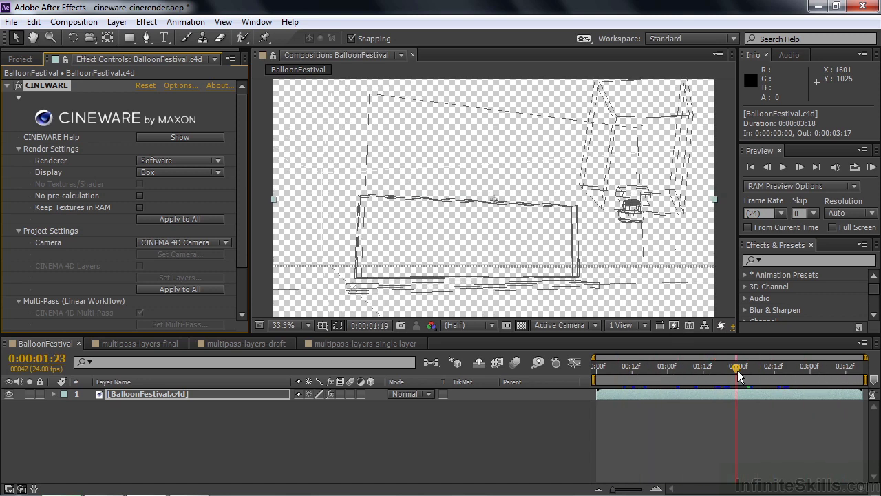
# Preview the animation in Wireframe again, then restore Current Shading display.
pyautogui.click(214, 172)
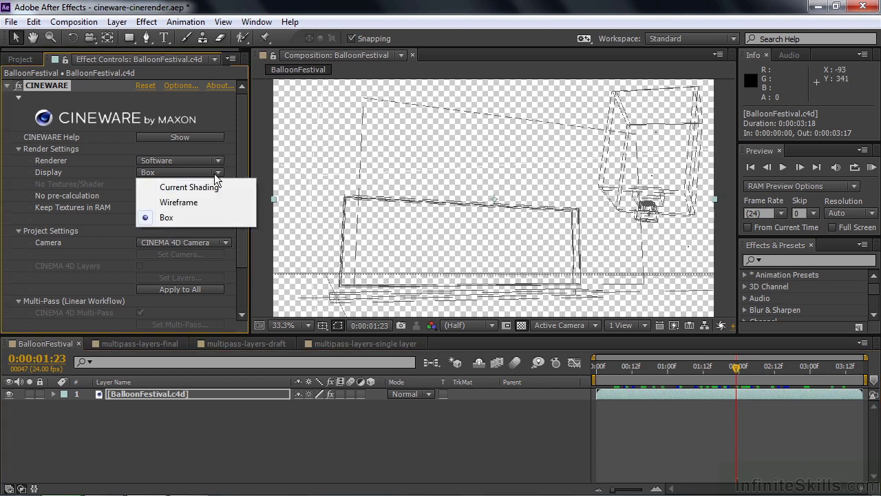
pyautogui.click(180, 203)
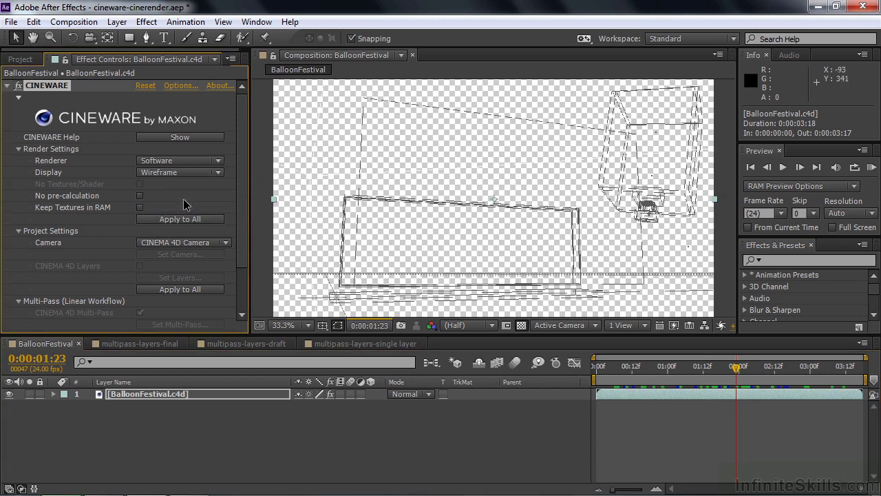
pyautogui.moveTo(728, 372); pyautogui.dragTo(750, 375)
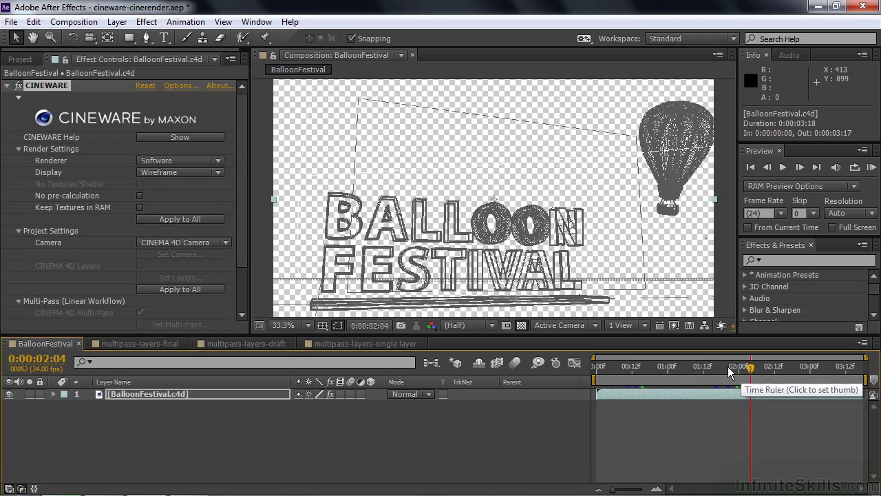
pyautogui.click(221, 171)
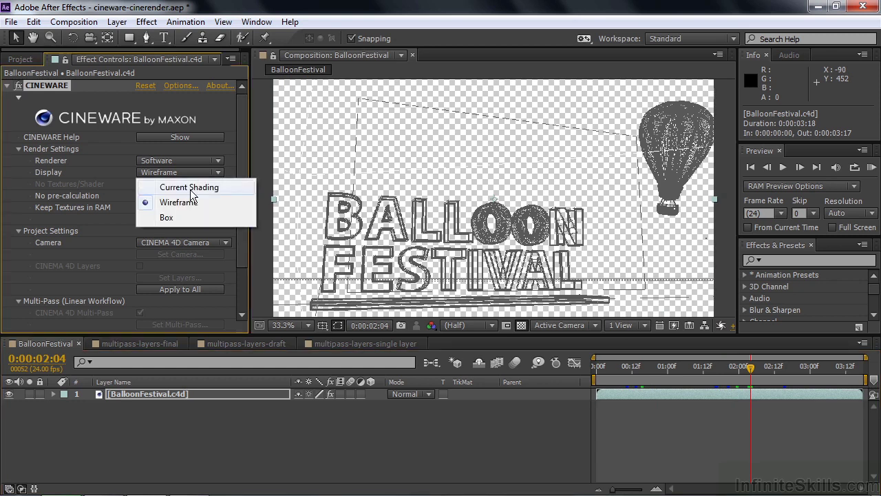
pyautogui.click(196, 186)
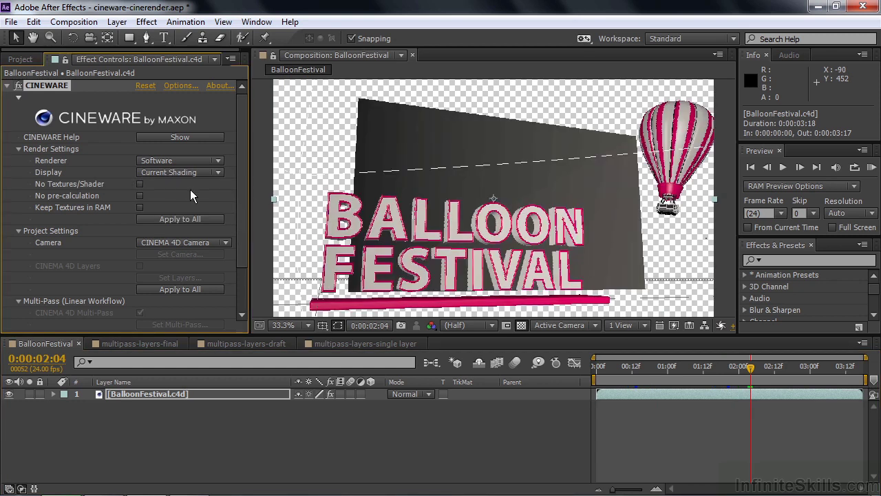
# Change the Cineware Renderer from Standard (Draft) to Standard (Final).
pyautogui.click(218, 161)
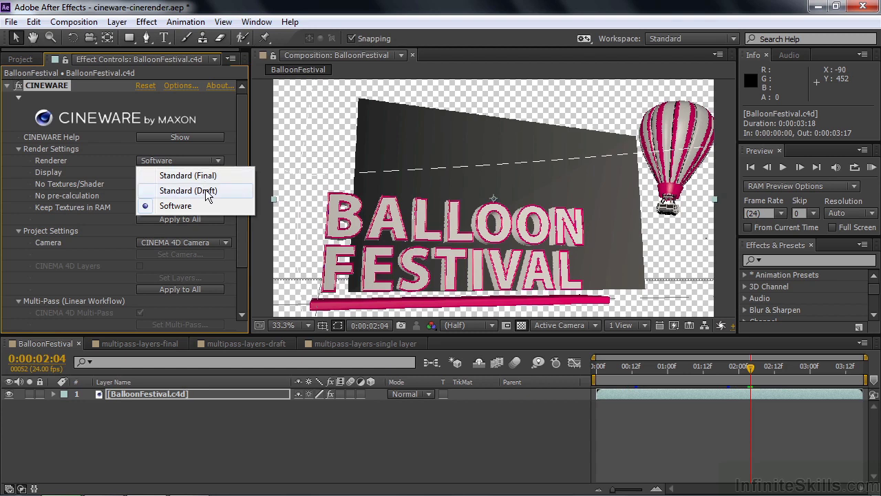
pyautogui.click(206, 192)
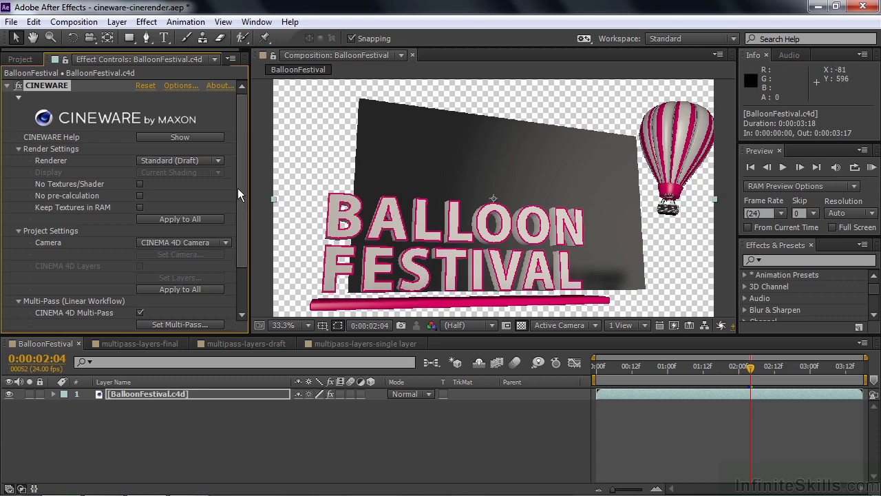
pyautogui.click(220, 161)
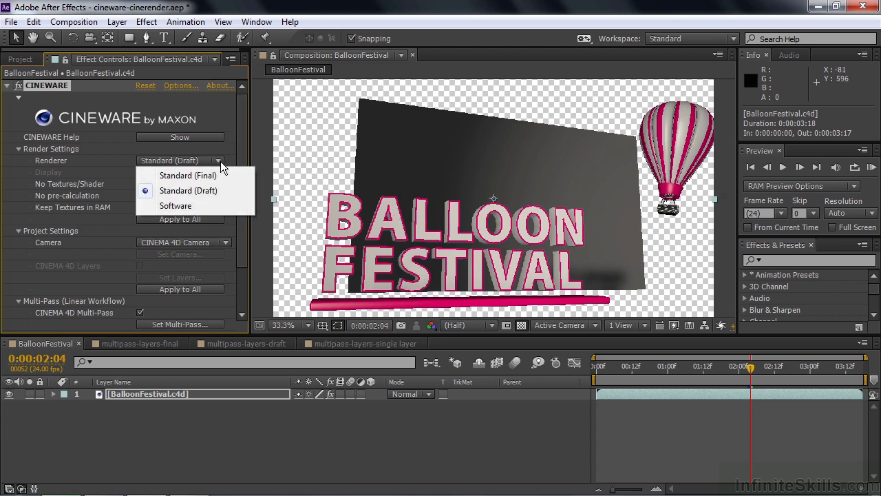
pyautogui.click(187, 176)
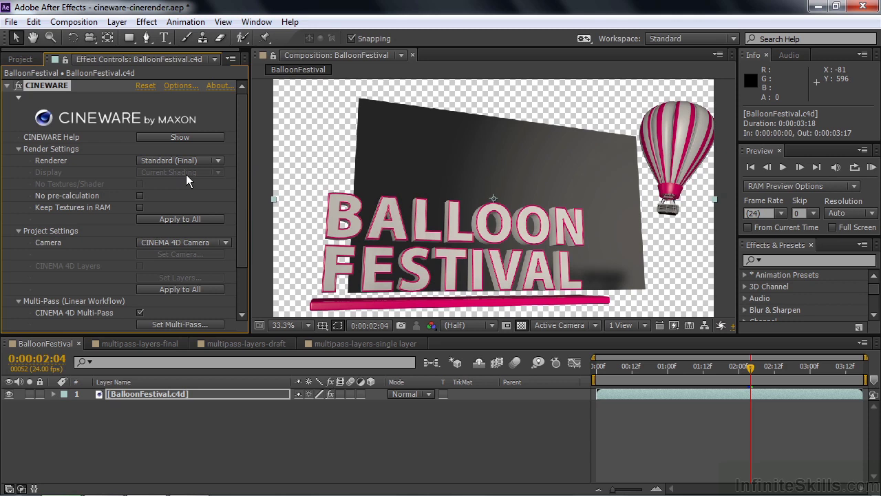
# In multipass-layers-final, select multipass-layers.c4d and solo the Atmosphere and Refraction passes in turn.
pyautogui.click(113, 343)
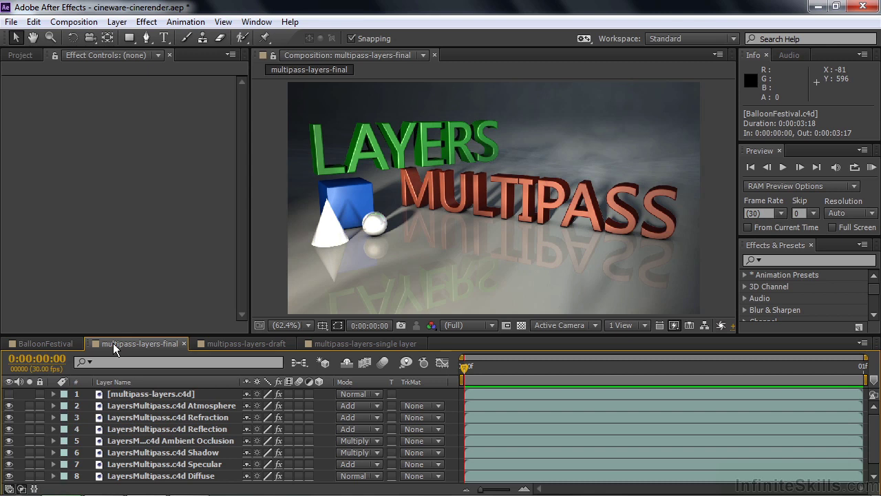
pyautogui.click(112, 395)
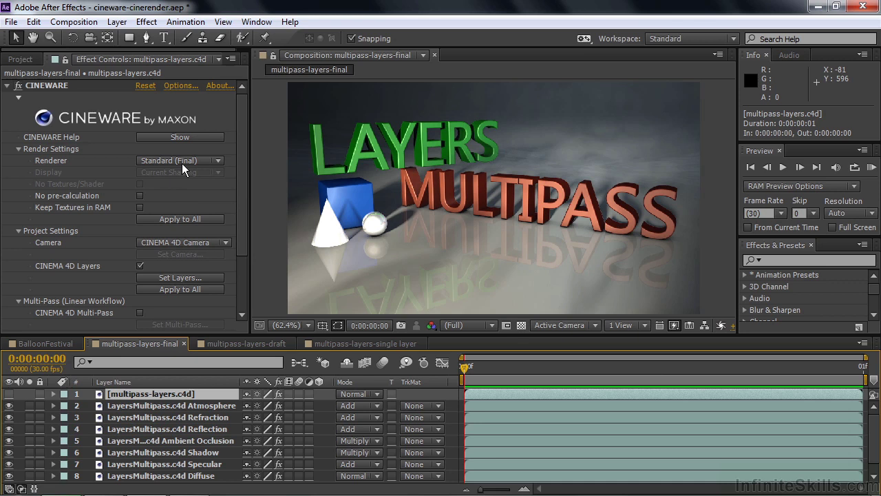
pyautogui.click(31, 406)
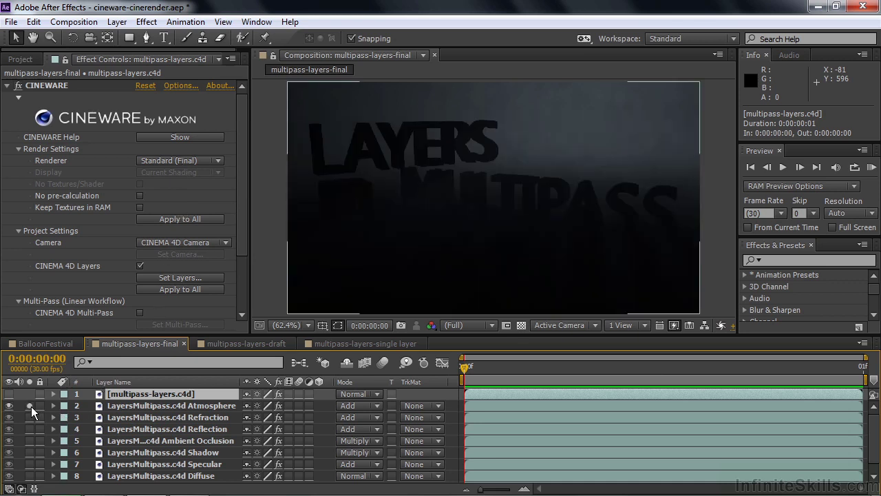
pyautogui.keyDown('alt'); pyautogui.click(29, 417); pyautogui.keyUp('alt')
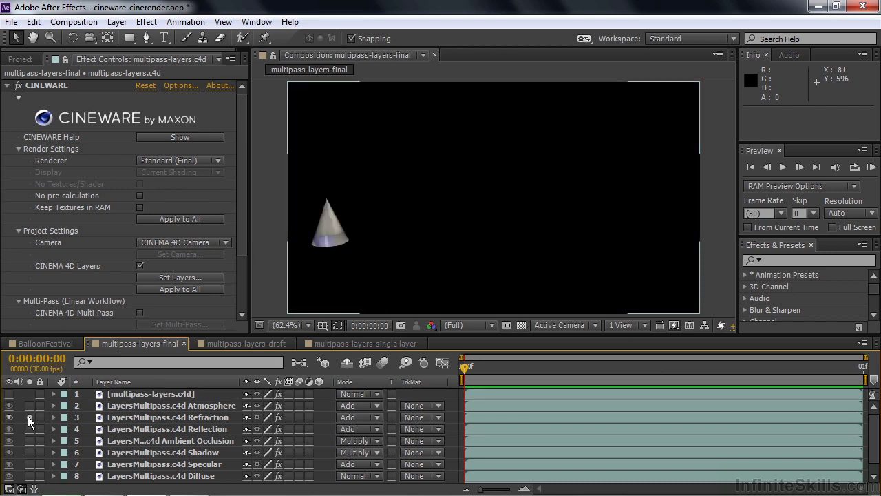
pyautogui.click(29, 417)
# Solo the Ambient Occlusion, Shadow, Specular and Matte: Cube passes, then restore the full render.
pyautogui.keyDown('alt'); pyautogui.click(29, 441); pyautogui.keyUp('alt')
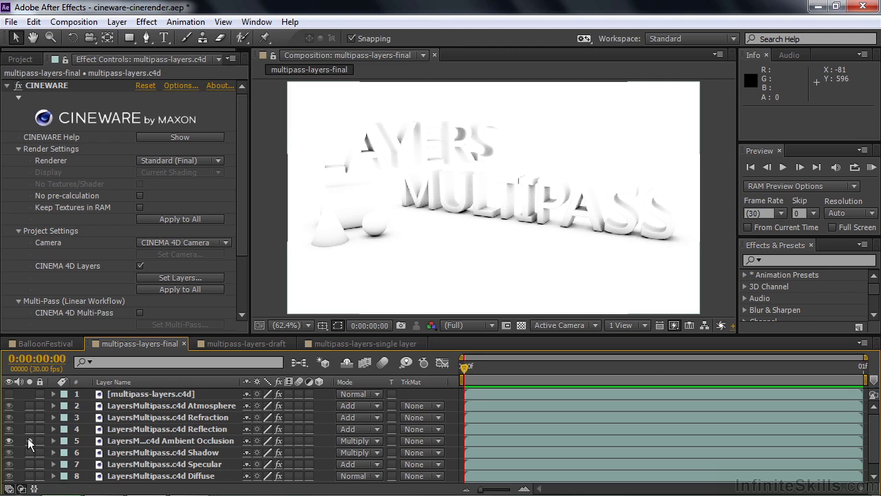
pyautogui.keyDown('alt'); pyautogui.click(29, 453); pyautogui.keyUp('alt')
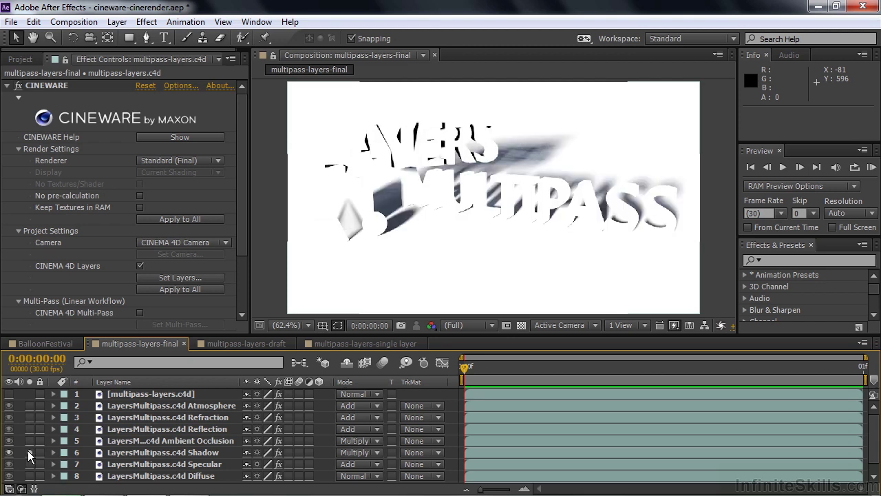
pyautogui.keyDown('alt'); pyautogui.click(29, 463); pyautogui.keyUp('alt')
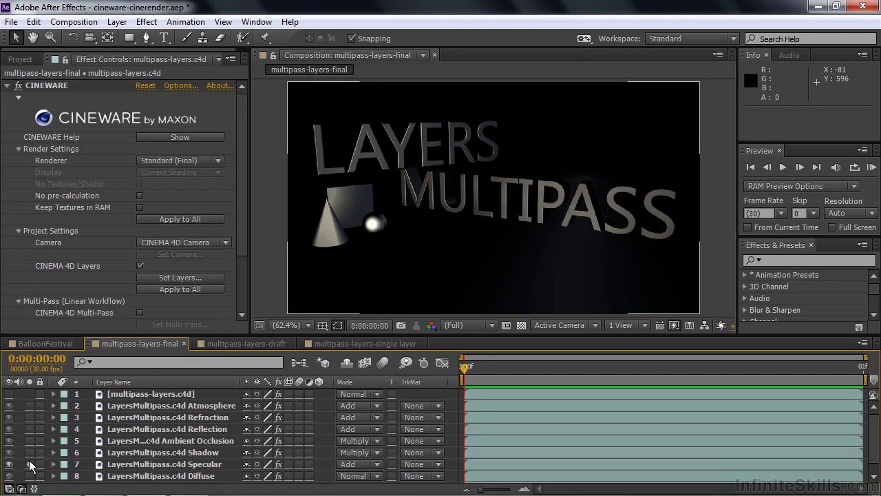
pyautogui.click(30, 466)
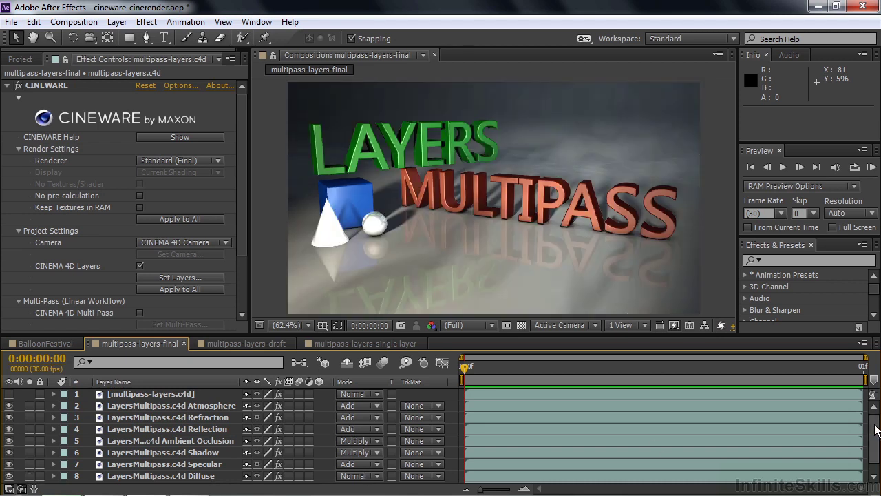
pyautogui.scroll(-1, 877, 459)
pyautogui.click(29, 477)
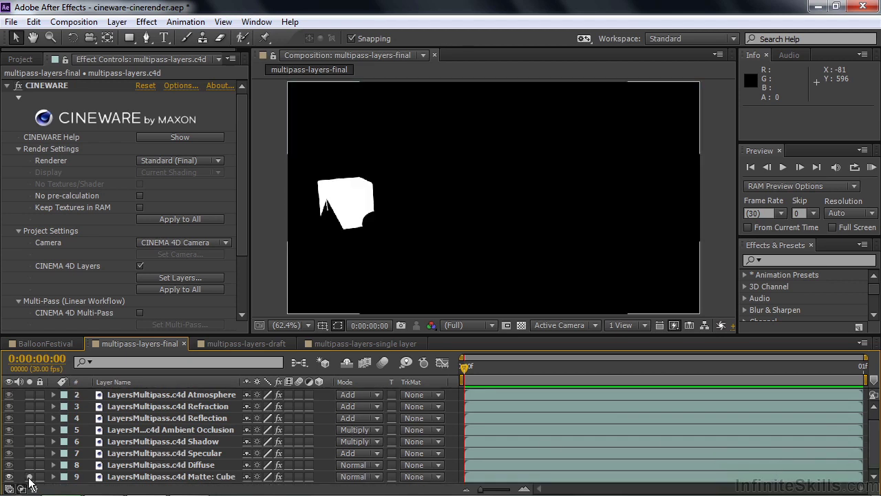
pyautogui.click(29, 477)
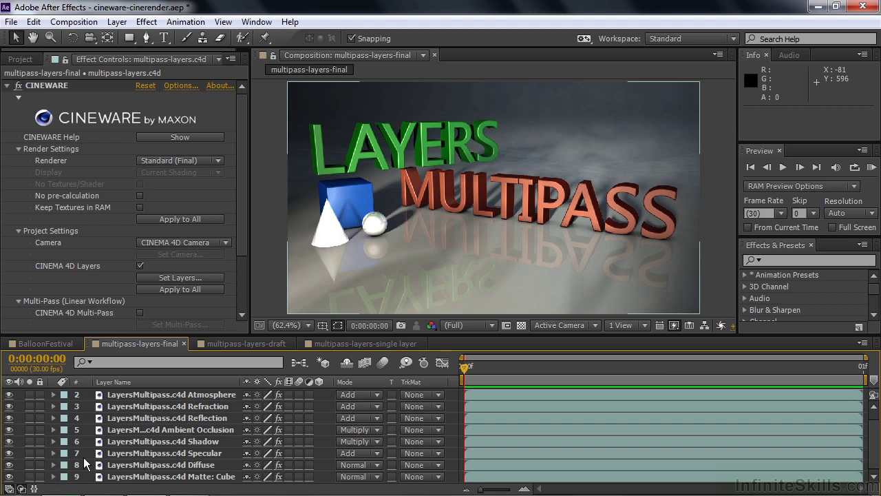
# In multipass-layers-draft, solo and unsolo the Atmosphere and Refraction passes.
pyautogui.click(236, 342)
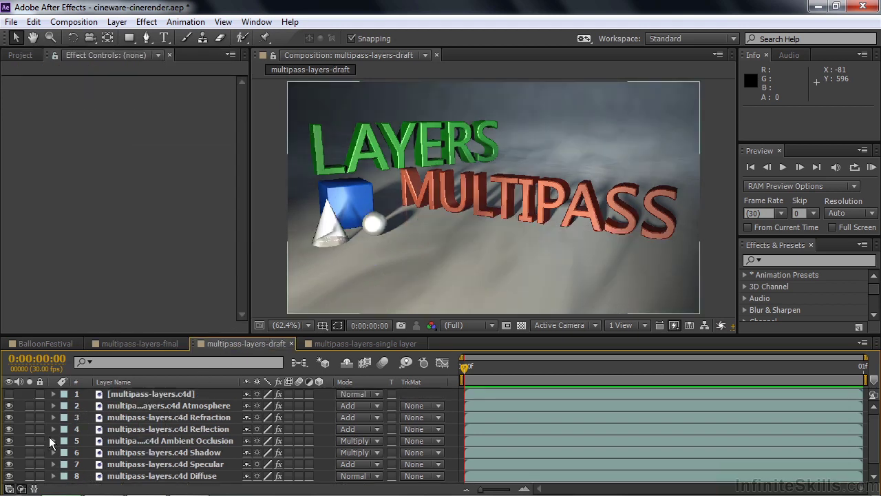
pyautogui.click(29, 404)
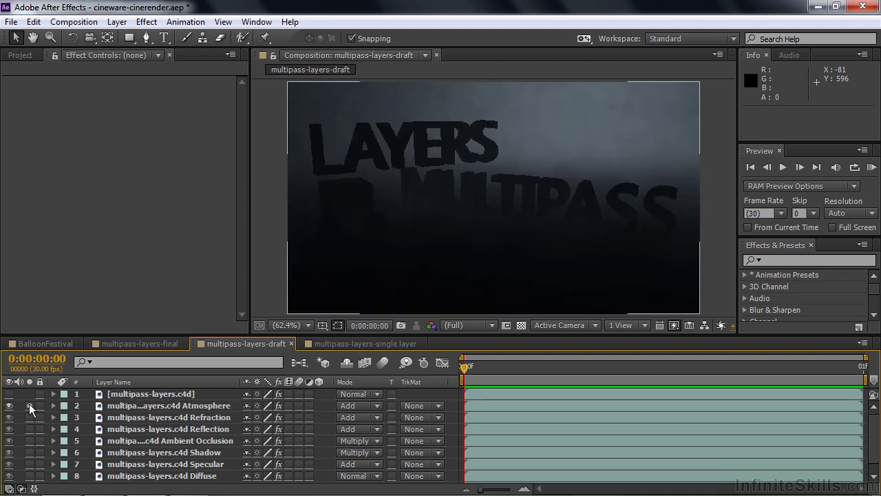
pyautogui.click(29, 405)
pyautogui.click(28, 417)
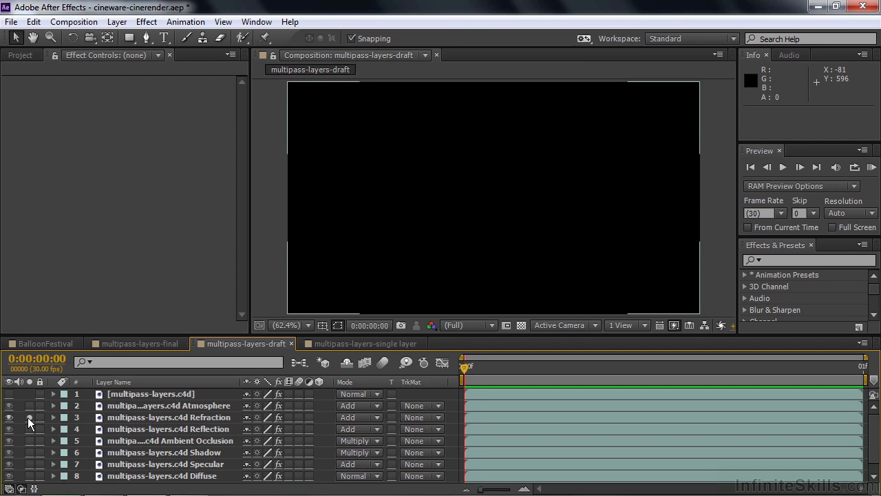
pyautogui.click(27, 417)
# Solo and unsolo the Reflection, Ambient Occlusion and Shadow passes one at a time.
pyautogui.click(28, 429)
pyautogui.click(28, 429)
pyautogui.click(29, 440)
pyautogui.click(29, 440)
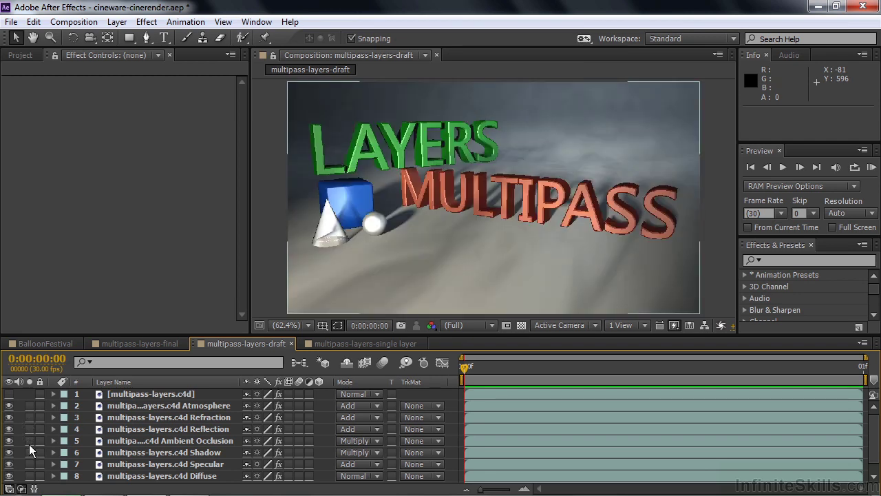
pyautogui.click(29, 450)
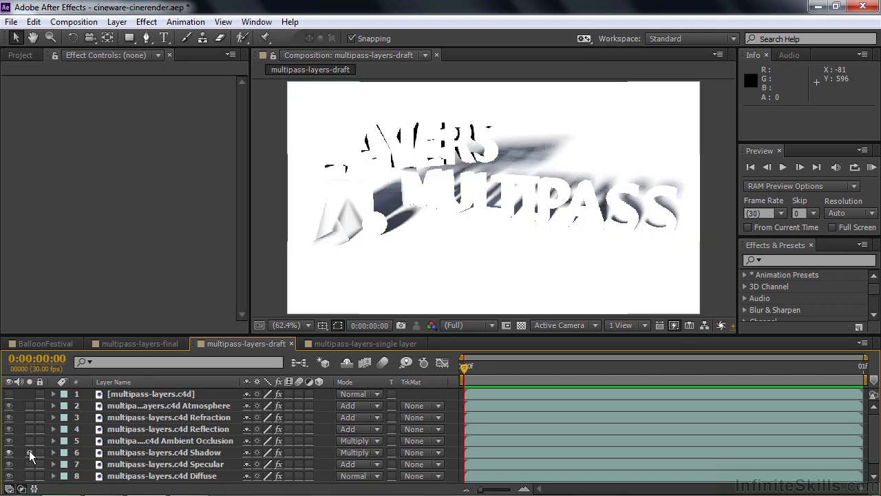
pyautogui.click(28, 451)
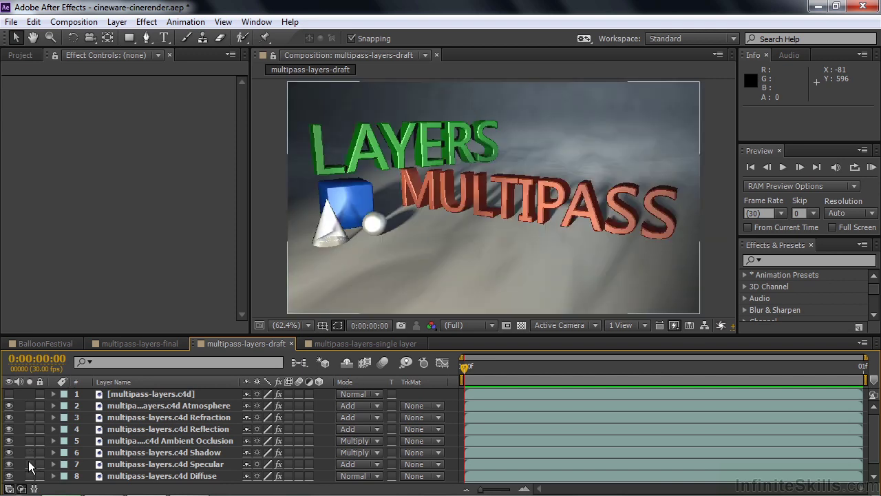
# Switch back to the BalloonFestival composition tab.
pyautogui.click(54, 343)
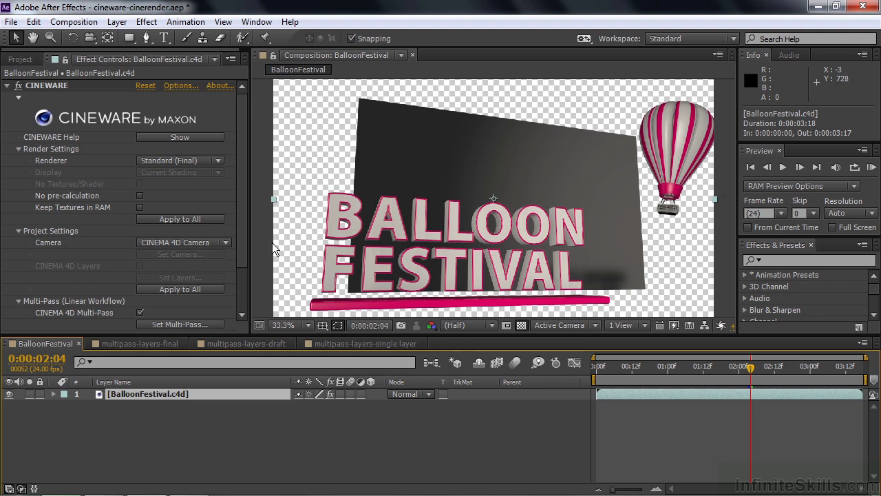
pyautogui.click(226, 242)
pyautogui.click(197, 273)
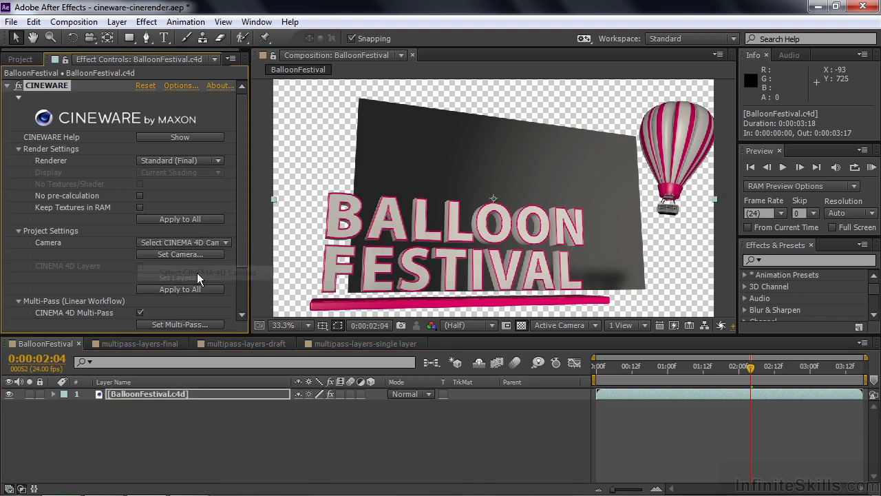
pyautogui.click(193, 252)
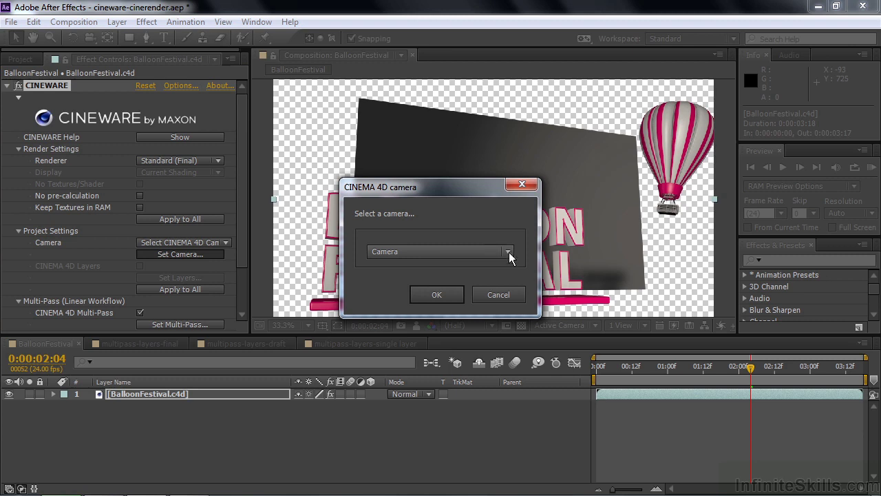
pyautogui.click(493, 295)
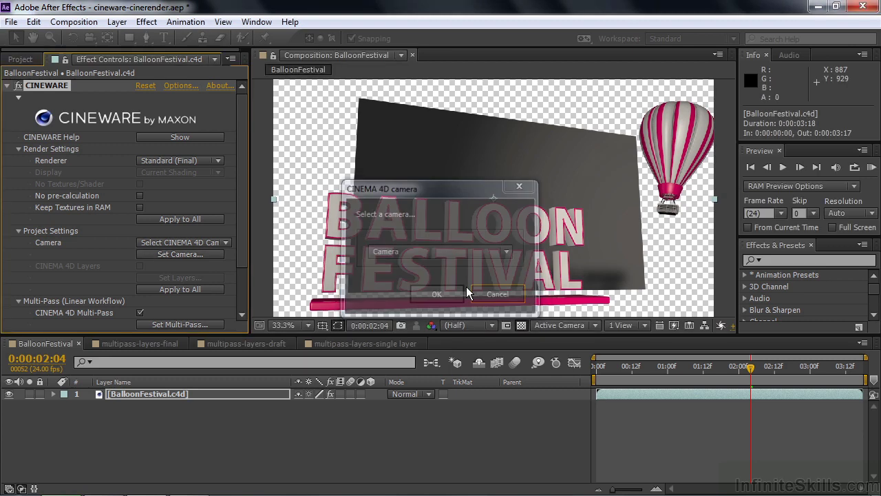
pyautogui.click(228, 242)
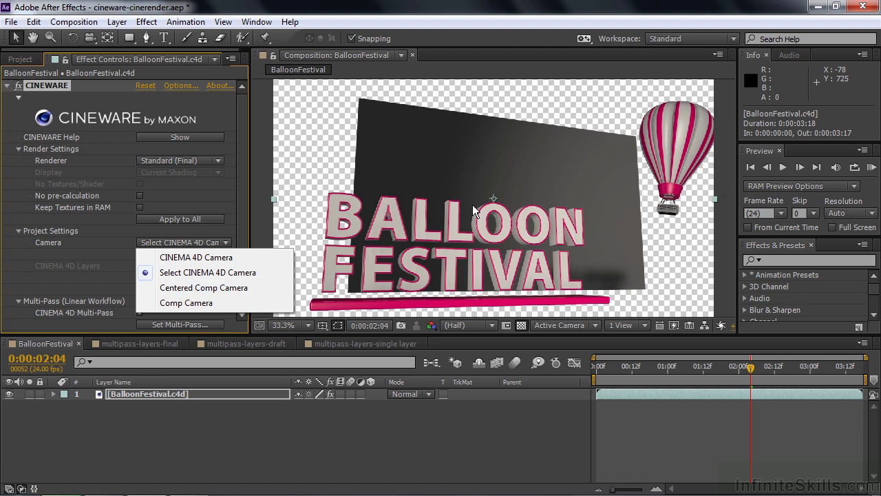
pyautogui.click(218, 257)
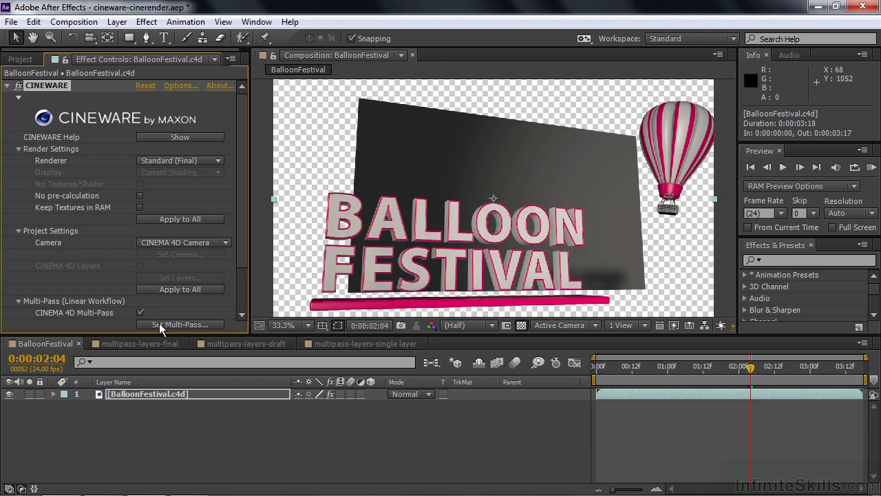
# Select the Atmosphere layer in multipass-layers-final and edit its source scene in Cinema 4D Lite.
pyautogui.click(145, 343)
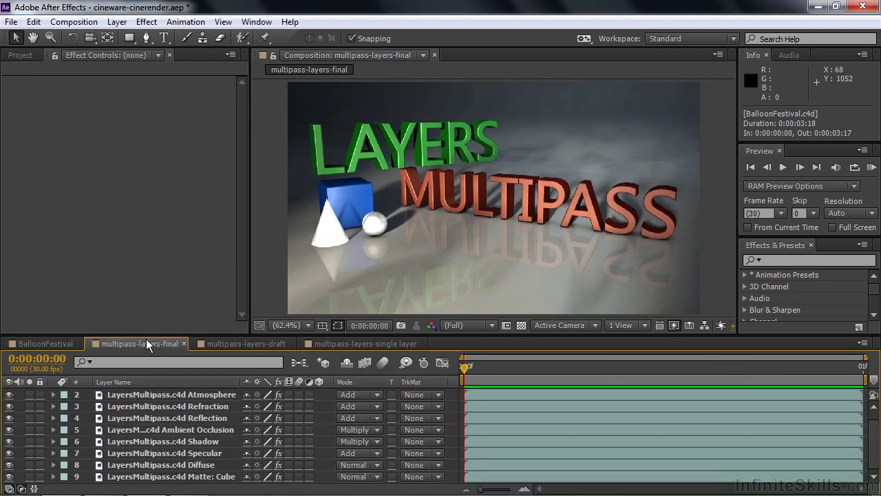
pyautogui.click(118, 394)
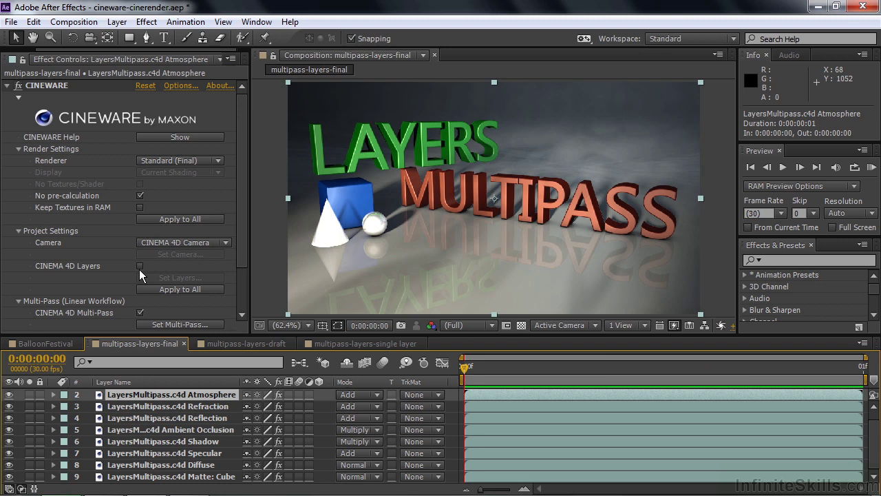
pyautogui.hotkey('alt', 'Tab')
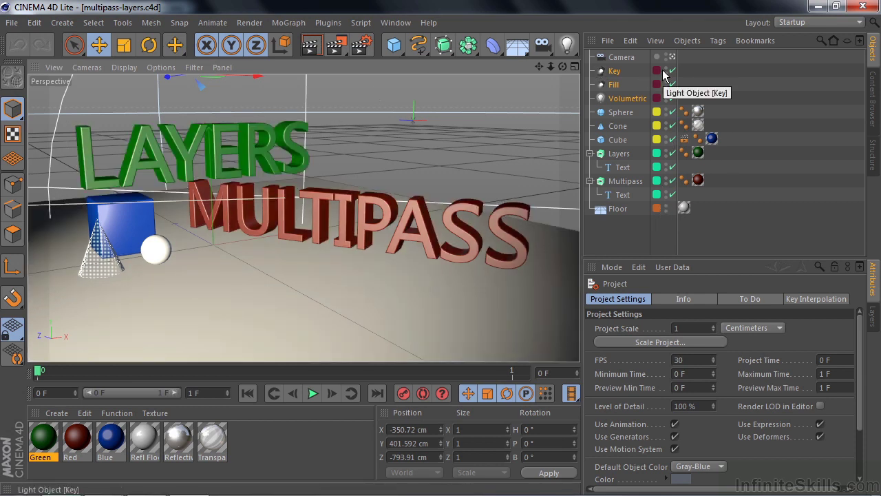
# In the Layers panel, hide and reshow the Text, Primitives and Lights layers.
pyautogui.click(873, 320)
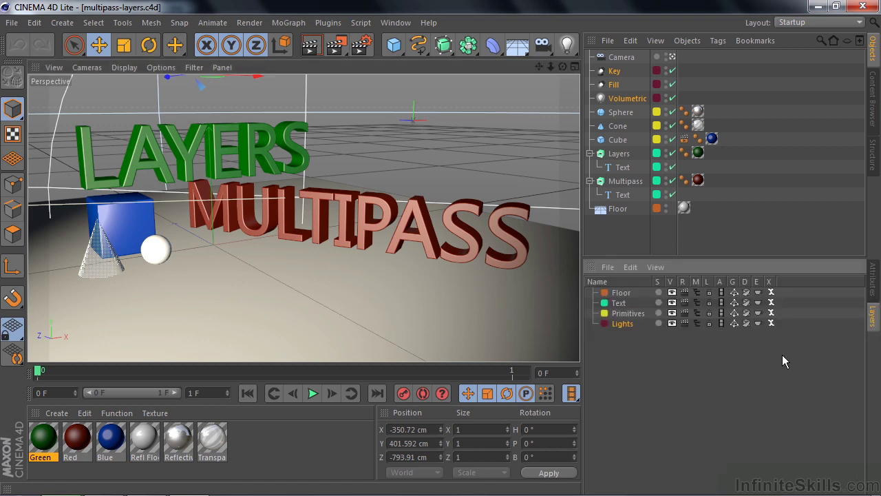
pyautogui.click(672, 303)
pyautogui.click(672, 303)
pyautogui.click(671, 303)
pyautogui.click(671, 313)
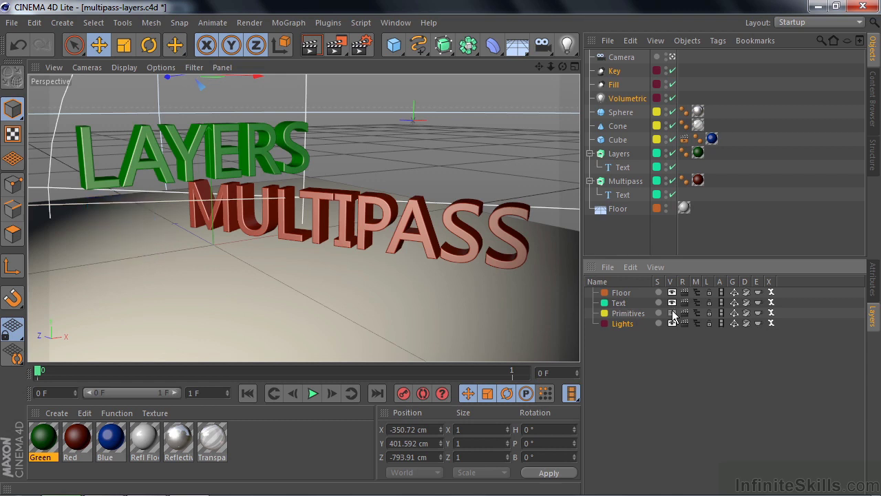
pyautogui.click(672, 314)
pyautogui.click(671, 324)
pyautogui.click(672, 323)
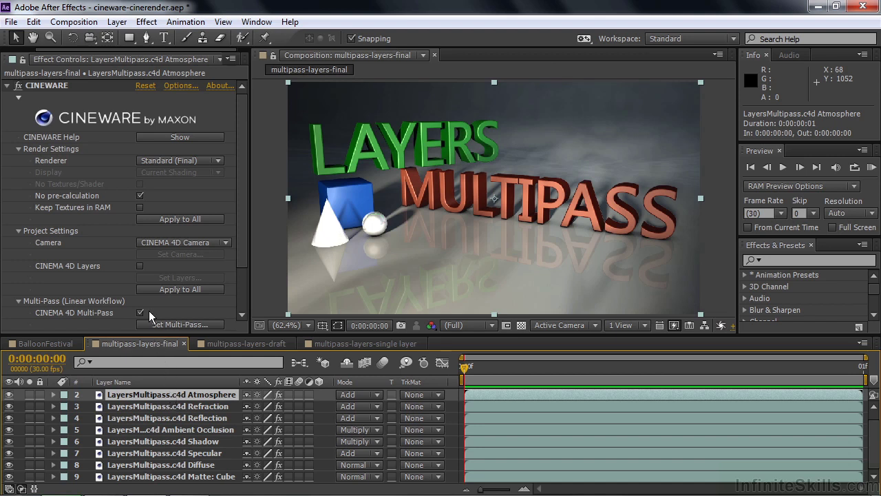
# Turn on CINEMA 4D Layers for the Atmosphere pass with Floor, Text, Primitives and Lights included.
pyautogui.click(139, 267)
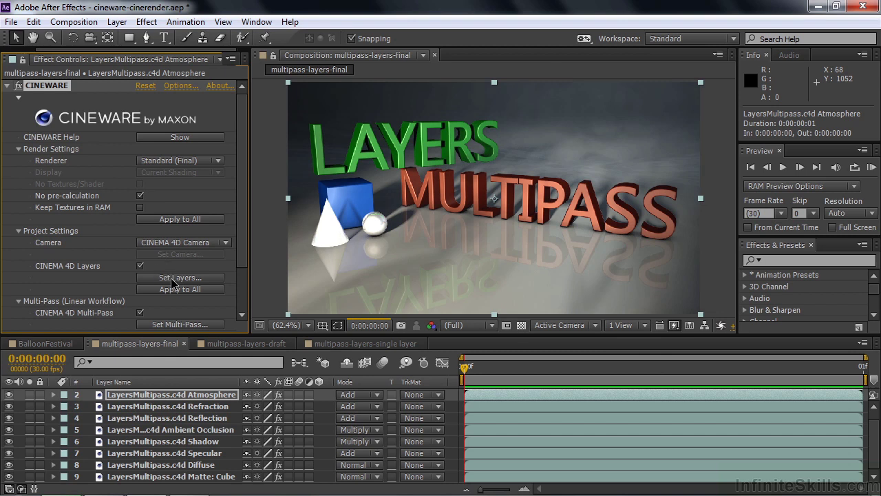
pyautogui.click(171, 278)
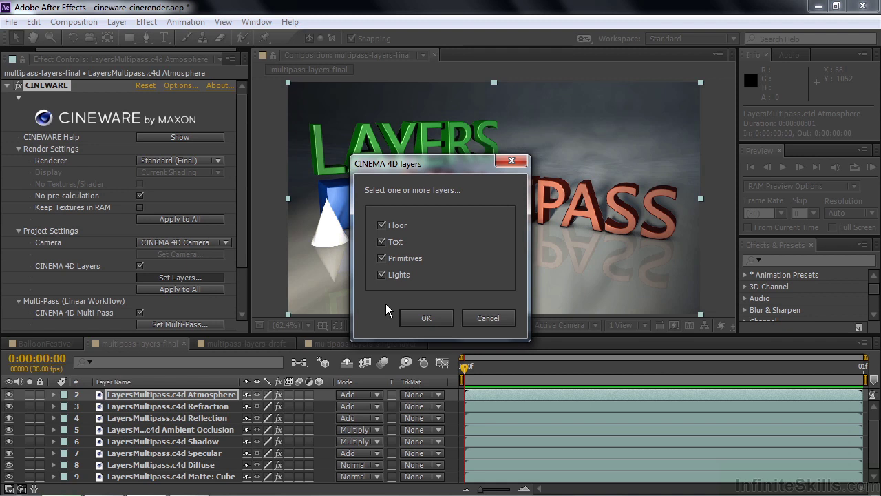
pyautogui.press('Return')
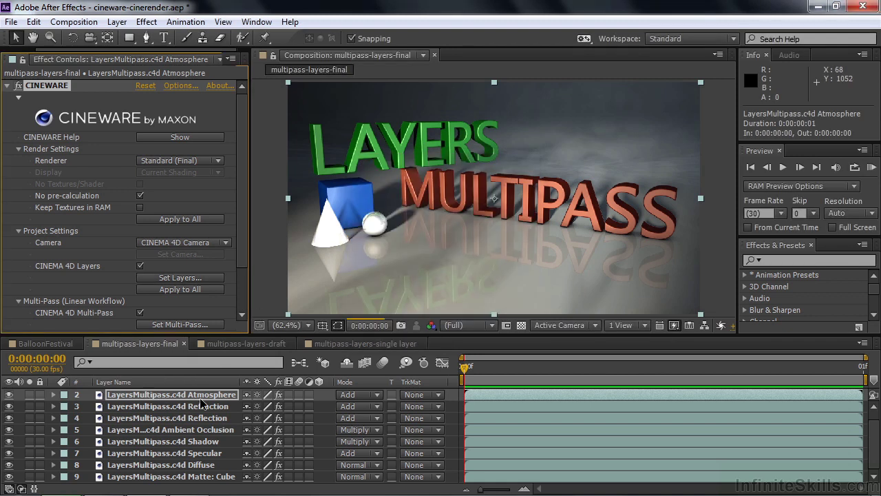
pyautogui.hotkey('ctrl', 'Up')
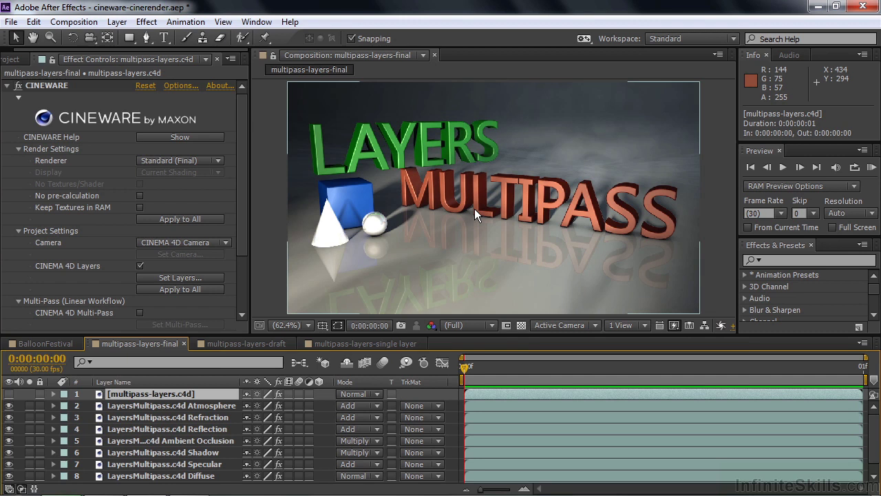
# Show multipass-layers.c4d, enable its Glow and Curves effects, then hide the layer again.
pyautogui.click(9, 394)
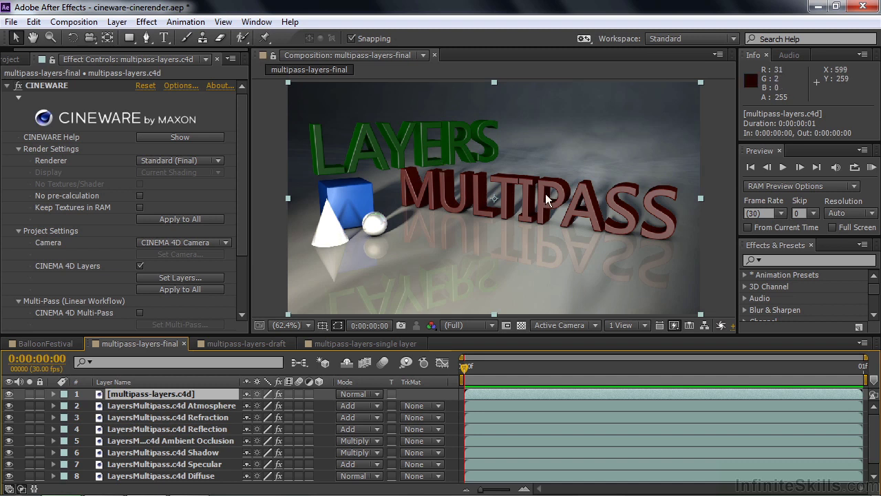
pyautogui.scroll(-3, 245, 133)
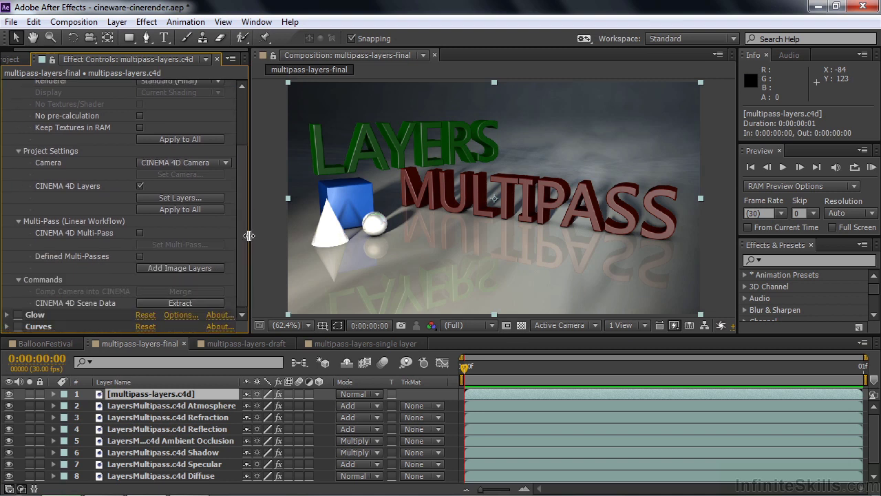
pyautogui.click(18, 315)
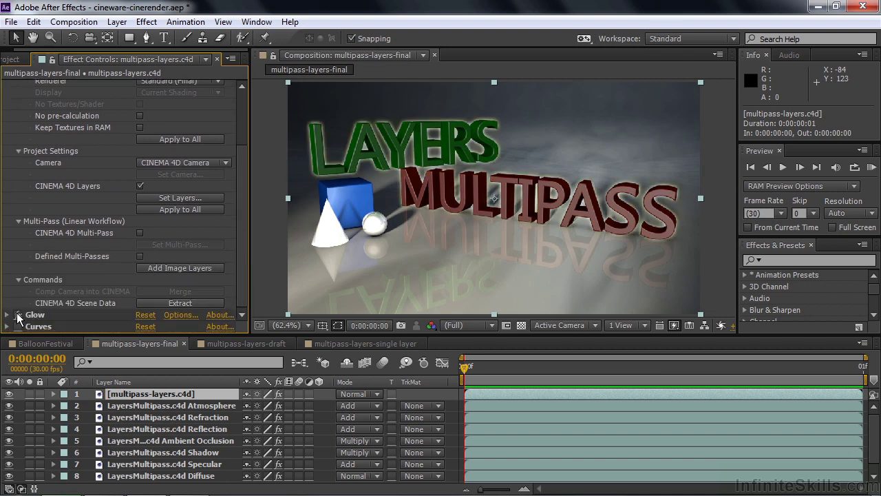
pyautogui.click(18, 326)
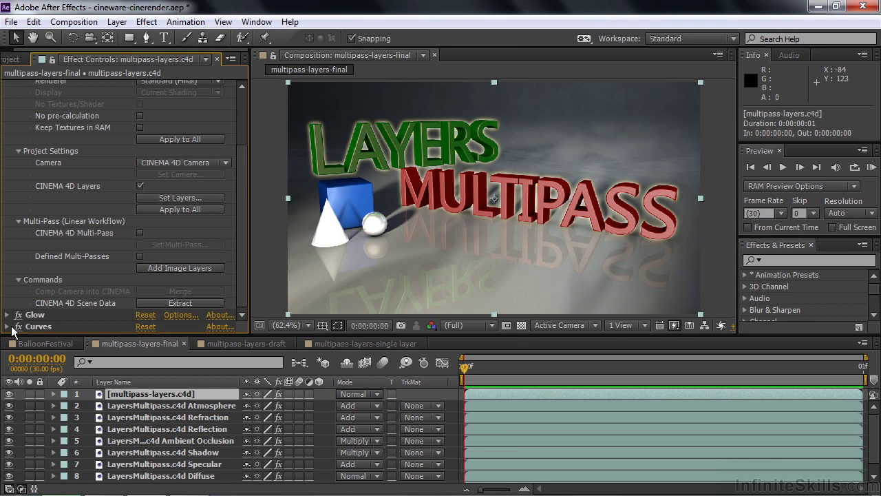
pyautogui.click(9, 394)
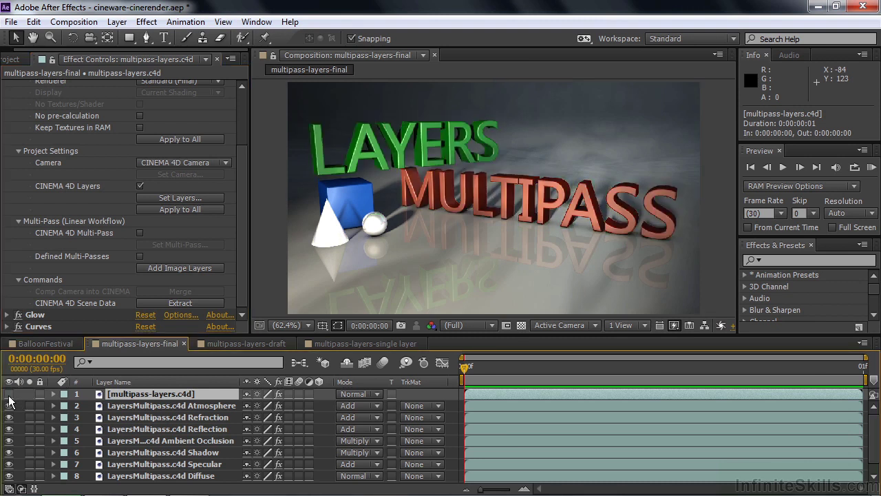
# Show the BalloonFestival comp's Cineware settings, scrolled to the CINEMA 4D Multi-Pass section.
pyautogui.click(35, 345)
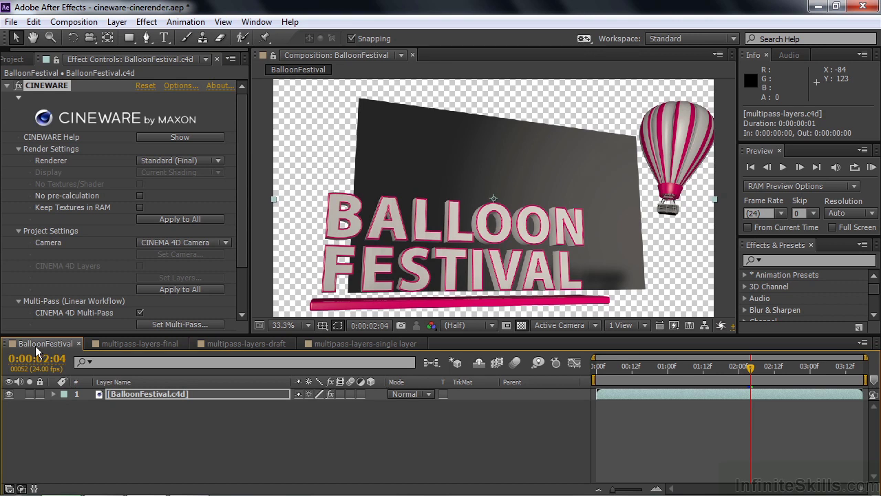
pyautogui.click(212, 247)
pyautogui.moveTo(236, 243); pyautogui.dragTo(246, 303)
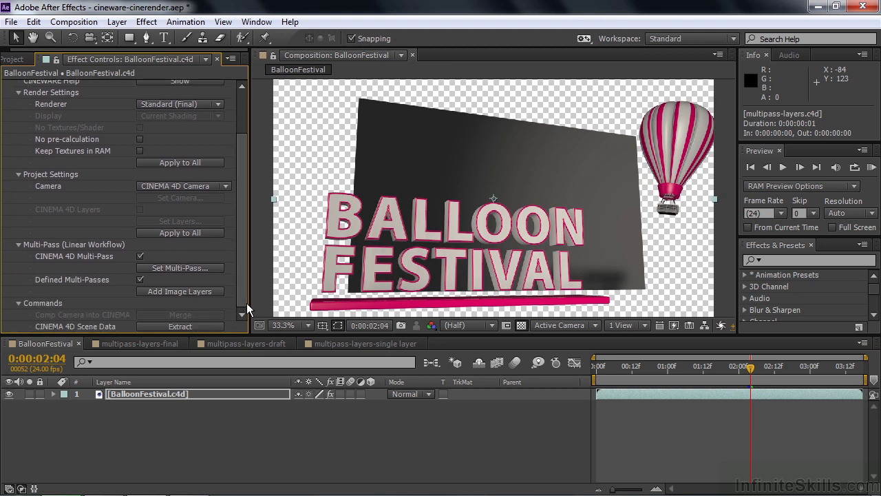
pyautogui.click(168, 267)
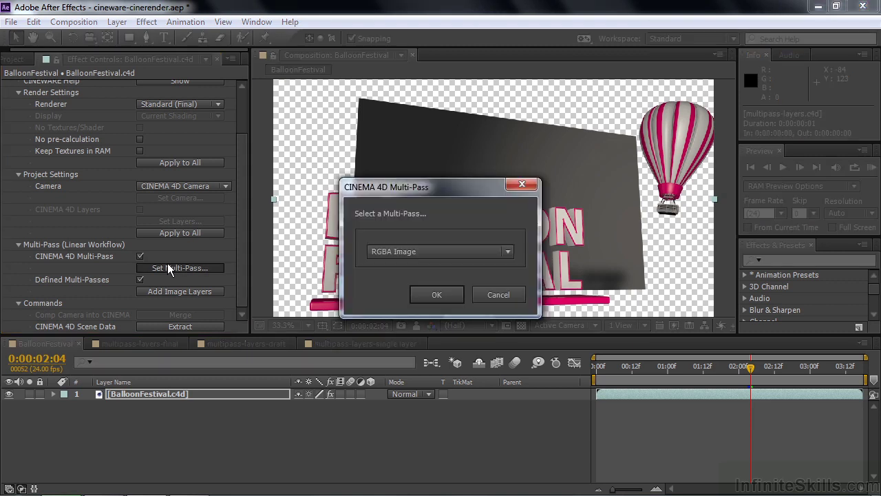
pyautogui.click(506, 252)
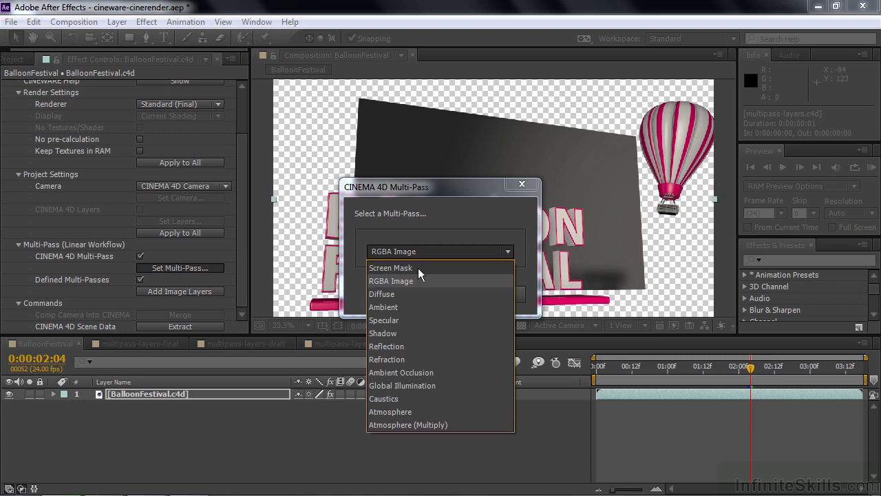
pyautogui.click(404, 411)
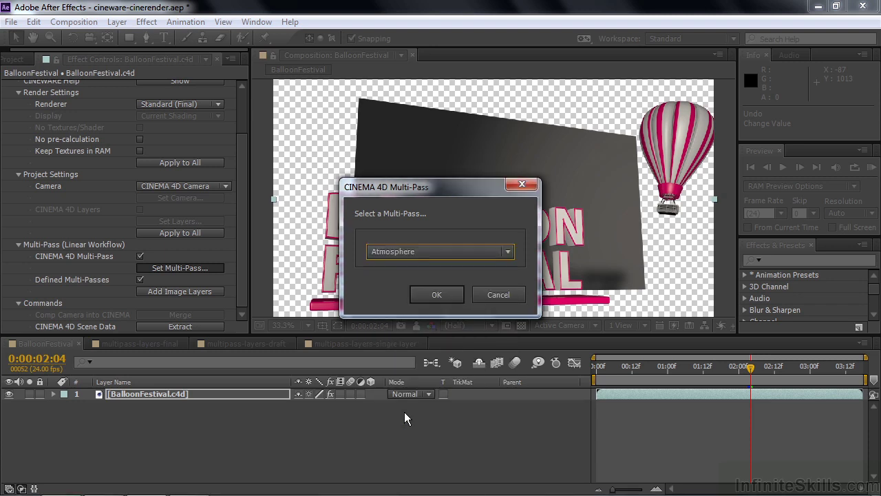
pyautogui.click(429, 295)
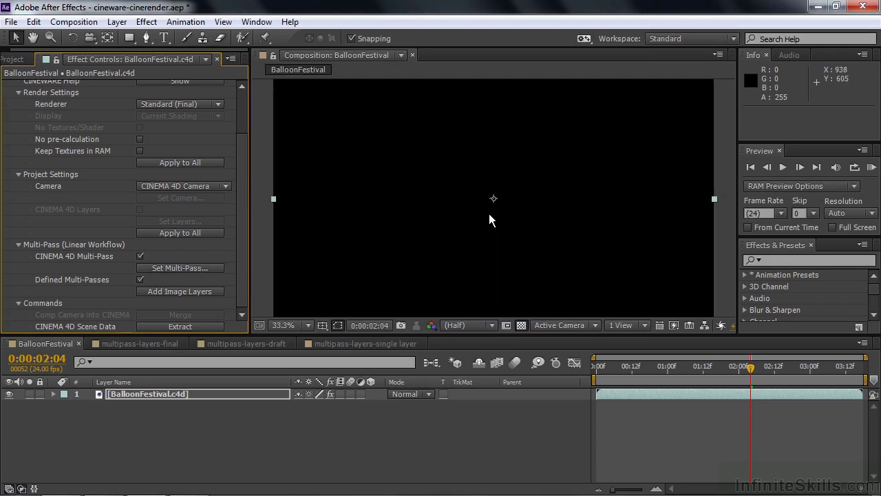
pyautogui.hotkey('ctrl', 'z')
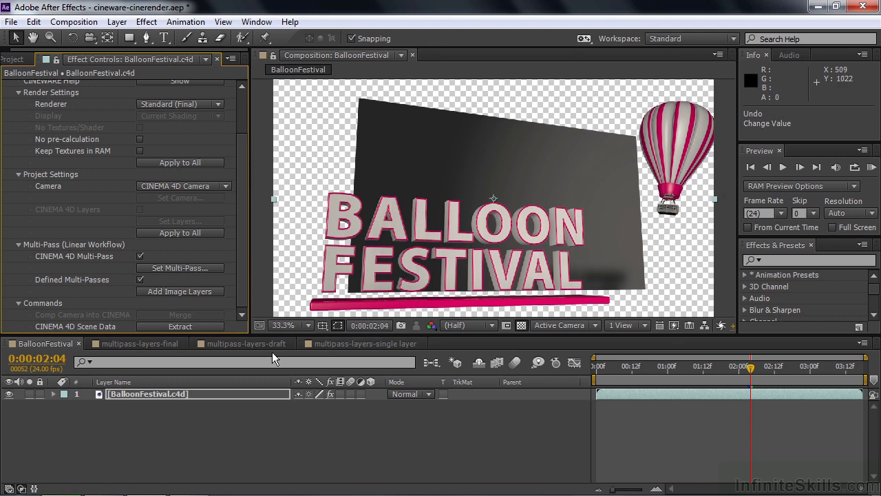
# In the multipass-layers-final comp, keep the Cineware renderer at Standard (Final).
pyautogui.click(153, 343)
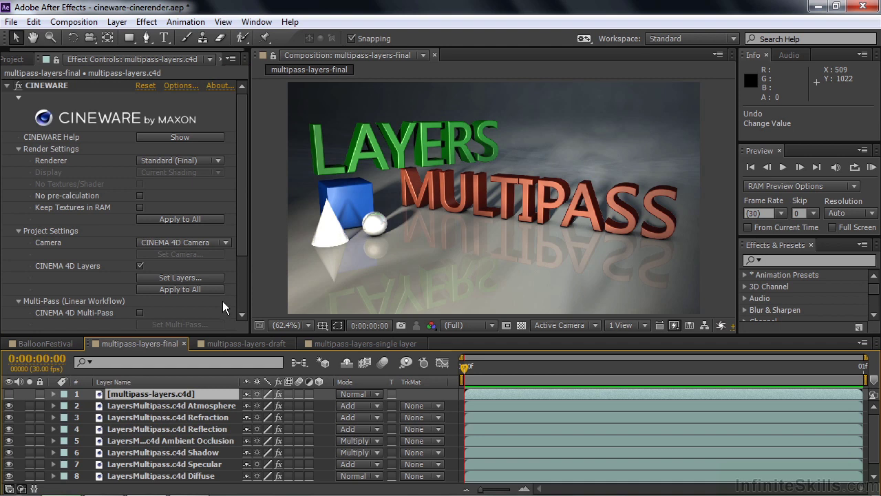
pyautogui.moveTo(238, 247); pyautogui.dragTo(242, 302)
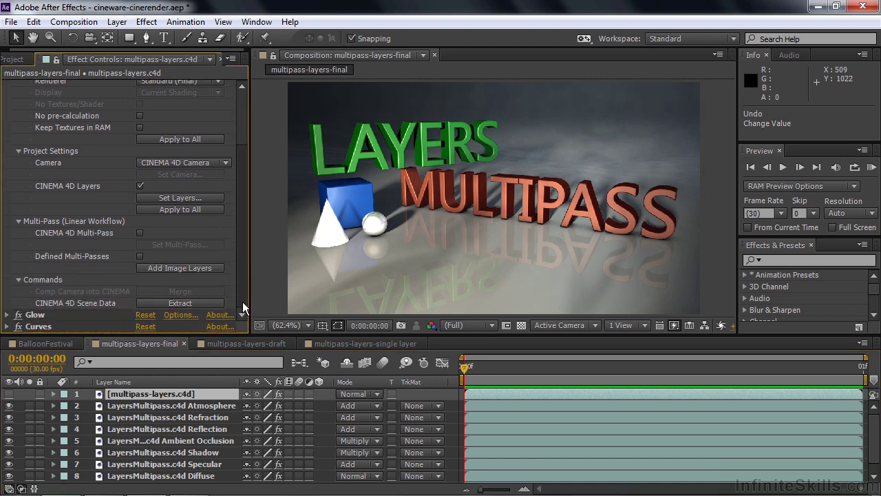
pyautogui.scroll(3, 227, 234)
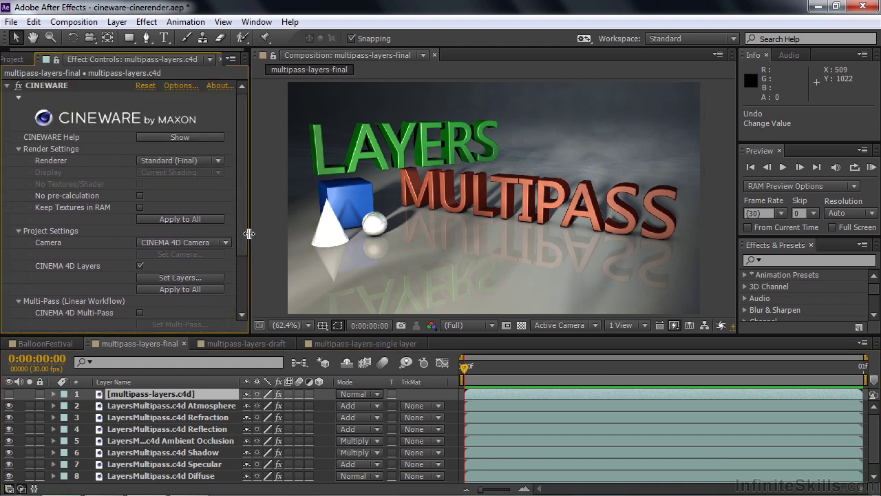
pyautogui.click(218, 160)
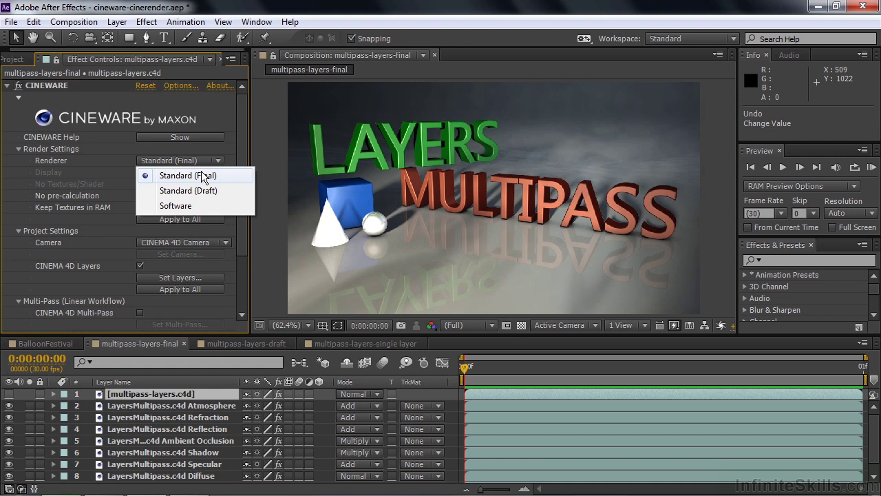
pyautogui.click(242, 150)
pyautogui.moveTo(242, 150); pyautogui.dragTo(250, 300)
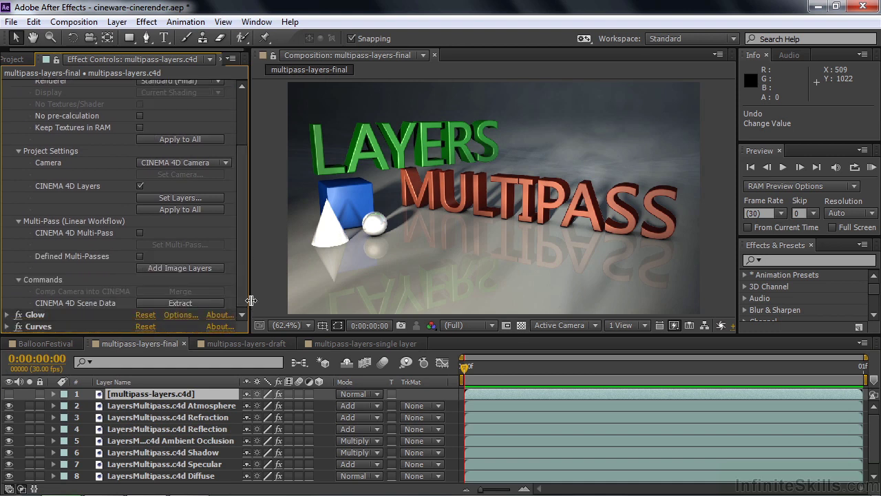
# Enable CINEMA 4D Multi-Pass for the C4D layer, leaving the displayed pass at RGBA Image.
pyautogui.click(139, 232)
pyautogui.click(175, 245)
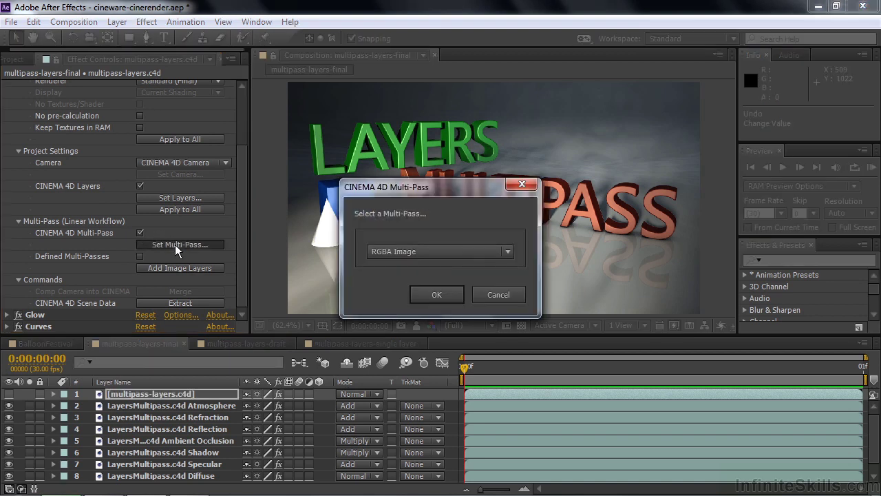
pyautogui.click(507, 251)
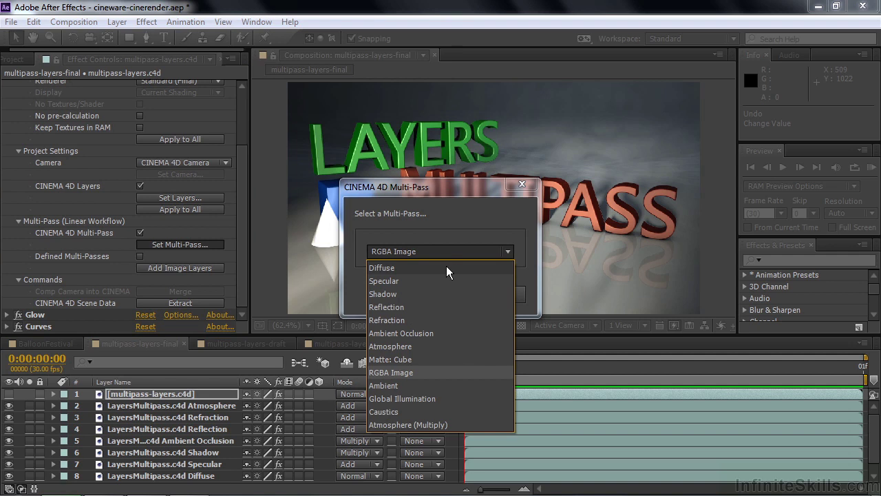
pyautogui.click(462, 191)
pyautogui.click(492, 292)
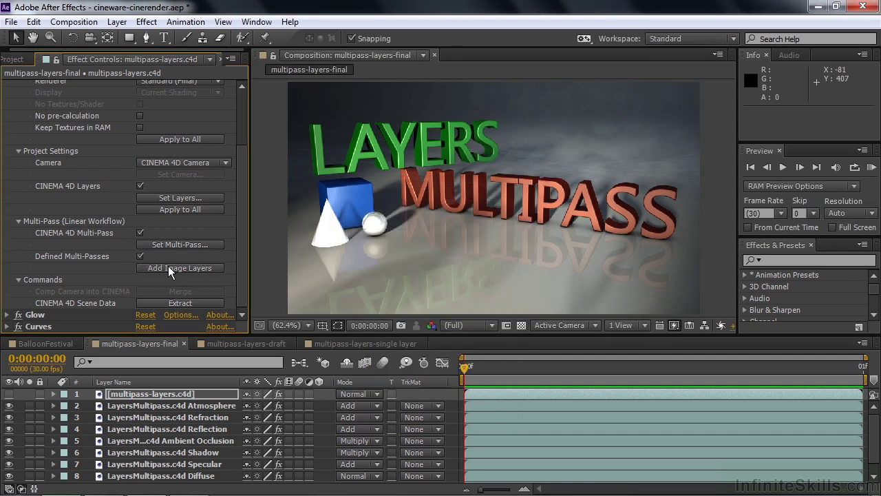
# Set the multipass-layers.c4d layer's Cineware renderer to Standard (Draft) in the single layer comp.
pyautogui.click(361, 344)
pyautogui.click(117, 394)
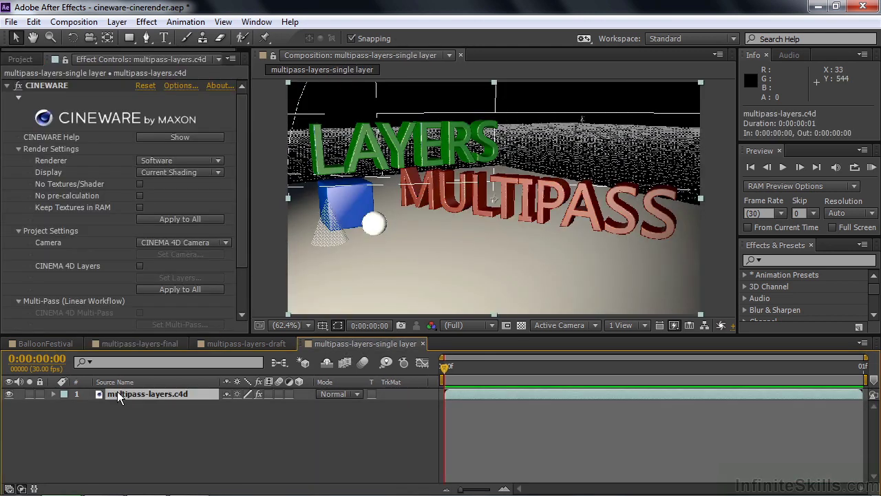
pyautogui.click(218, 161)
pyautogui.click(175, 188)
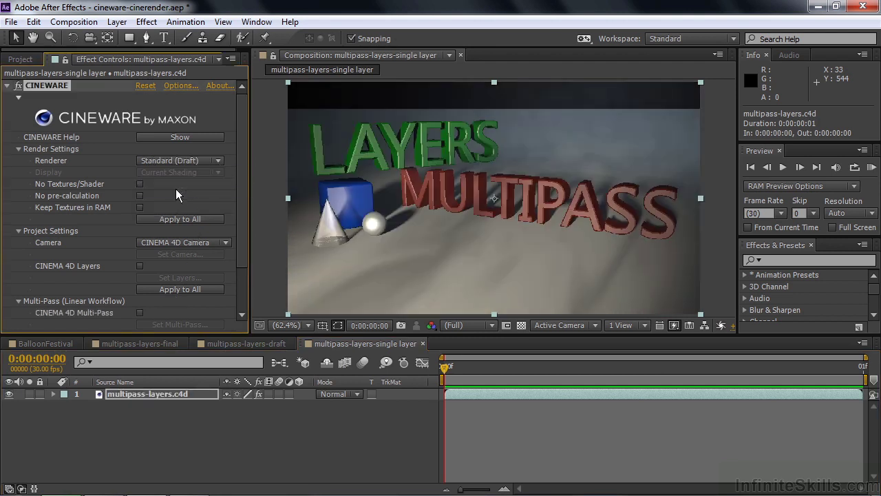
# Enable CINEMA 4D Multi-Pass, add separate image layers per pass, then solo the Diffuse pass.
pyautogui.moveTo(243, 233); pyautogui.dragTo(247, 310)
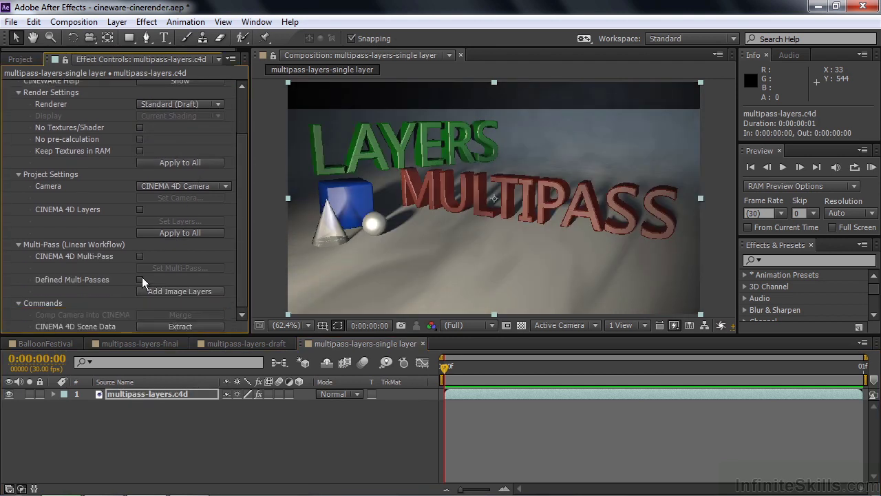
pyautogui.click(140, 257)
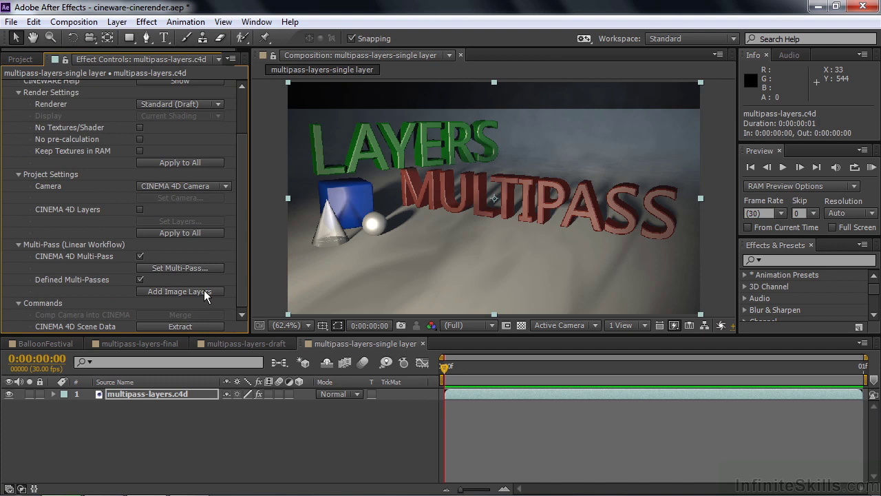
pyautogui.click(203, 292)
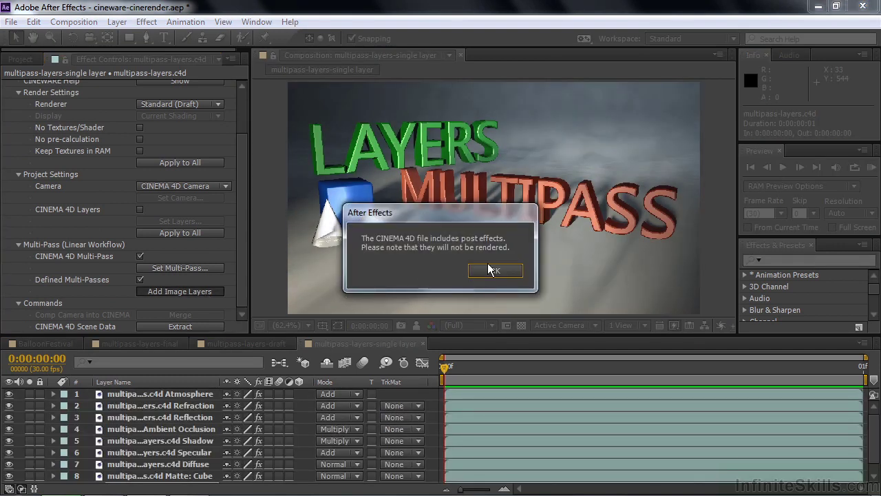
pyautogui.click(479, 267)
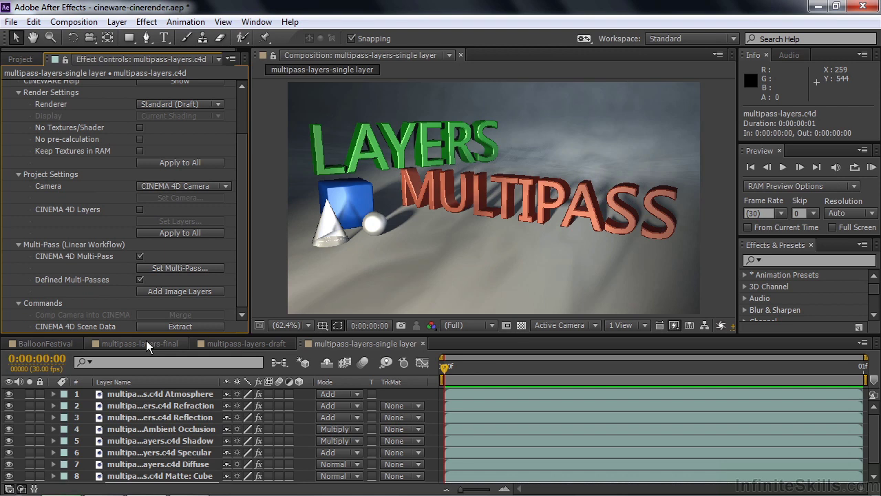
pyautogui.click(30, 464)
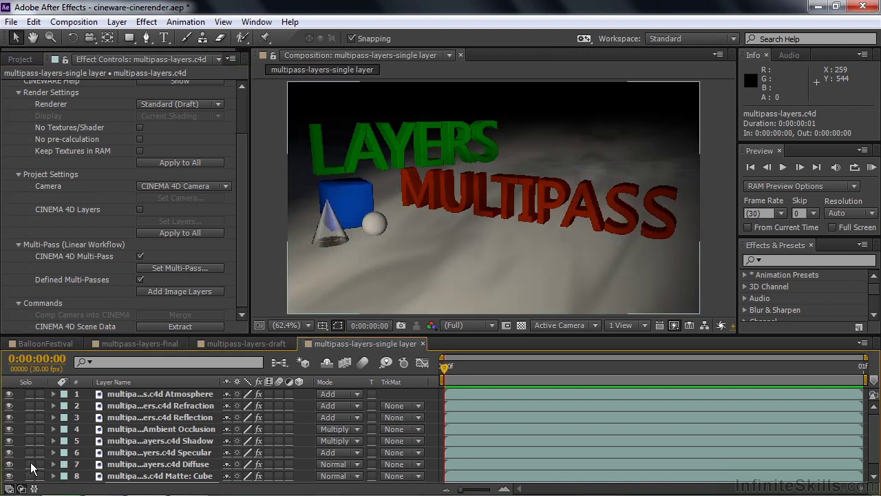
# Lower the Atmosphere pass layer's opacity to 73% in the multipass-layers-final comp.
pyautogui.click(140, 342)
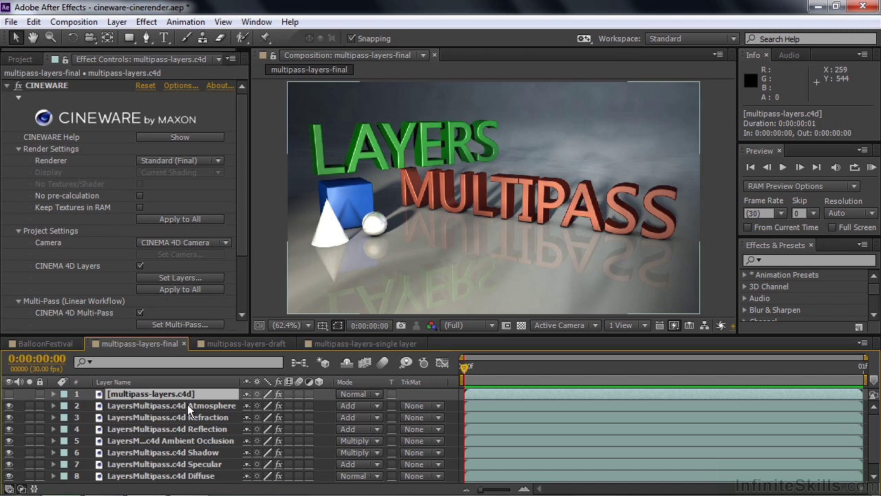
pyautogui.click(166, 404)
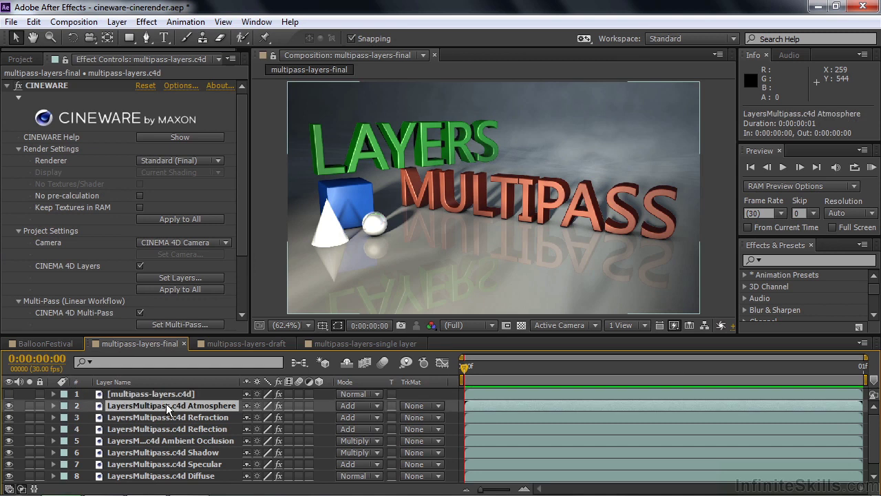
pyautogui.press('t')
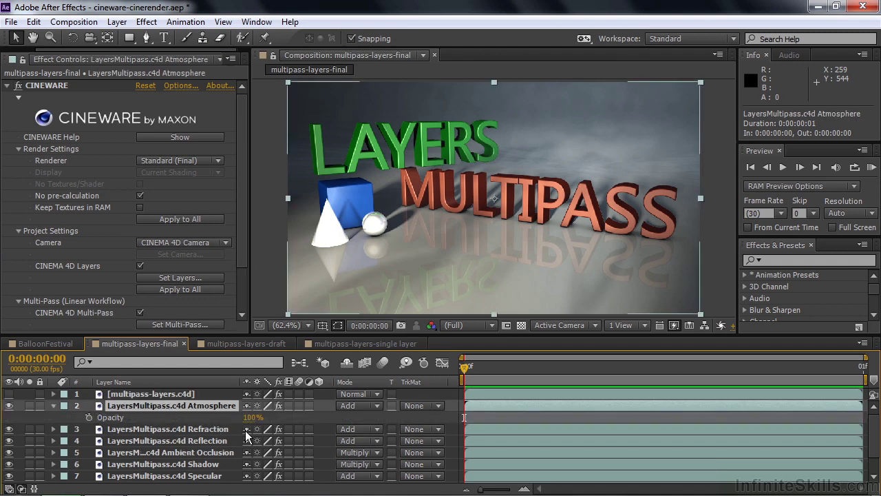
pyautogui.moveTo(248, 417); pyautogui.dragTo(226, 419)
pyautogui.click(53, 404)
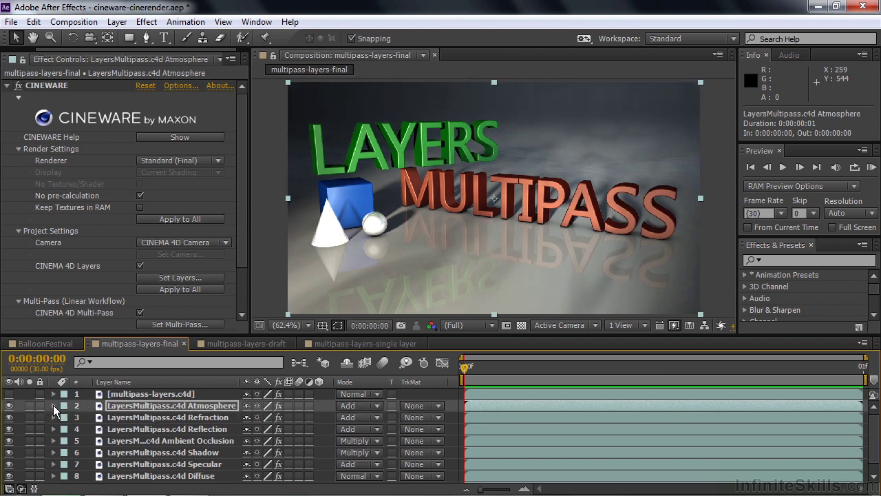
# Duplicate the Reflection pass into Reflection 2 and compare its effect on the reflections.
pyautogui.click(30, 428)
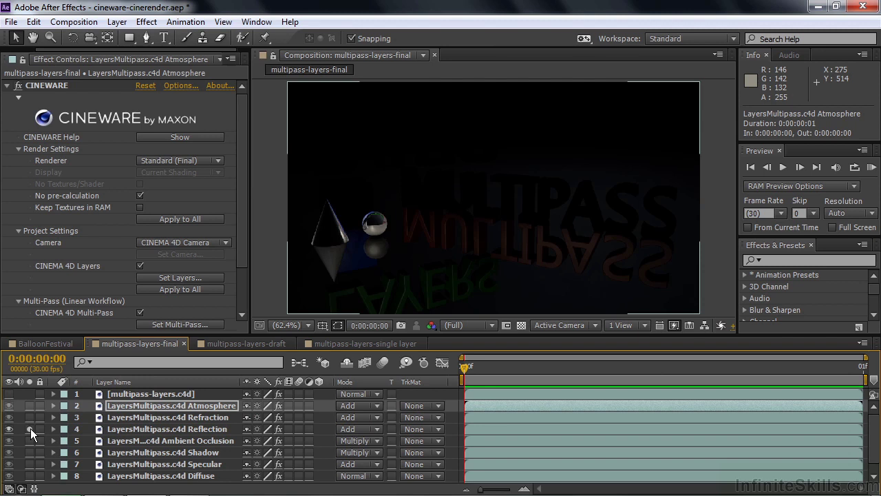
pyautogui.click(30, 428)
pyautogui.click(115, 428)
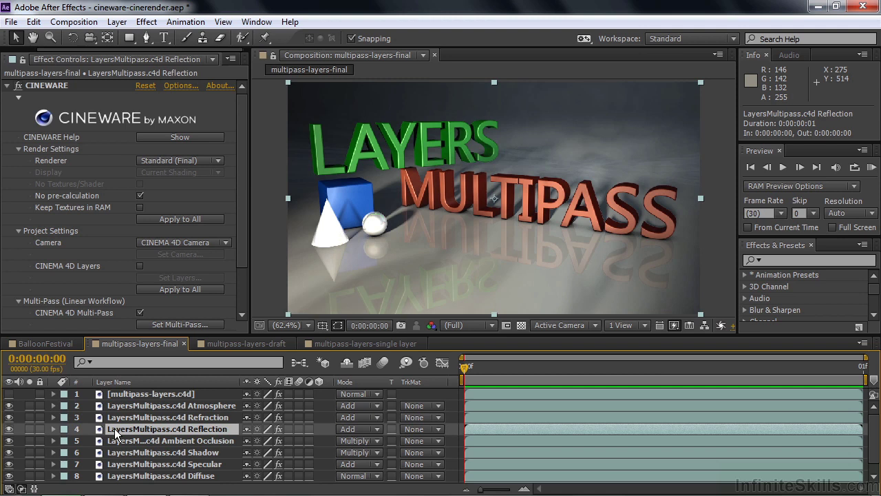
pyautogui.hotkey('ctrl', 'd')
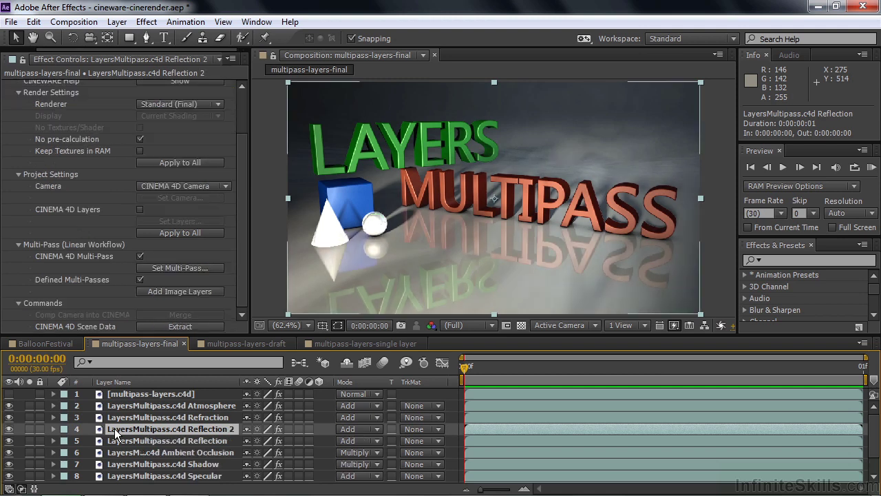
pyautogui.click(9, 430)
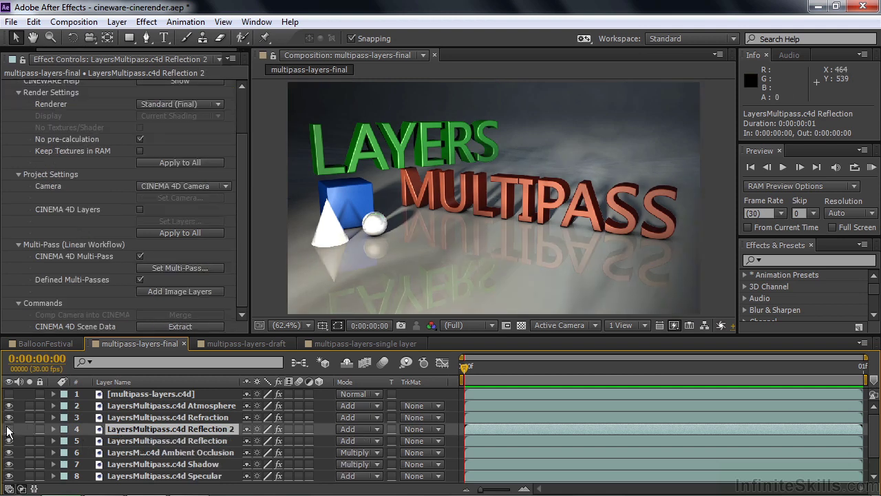
pyautogui.click(8, 430)
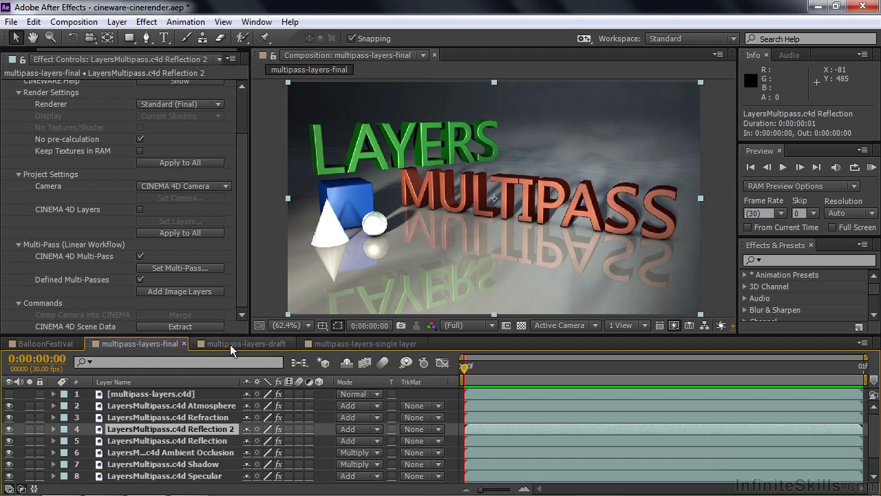
# Undo the pass layers, then extract CINEMA 4D Scene Data, creating three light layers and a camera.
pyautogui.click(345, 345)
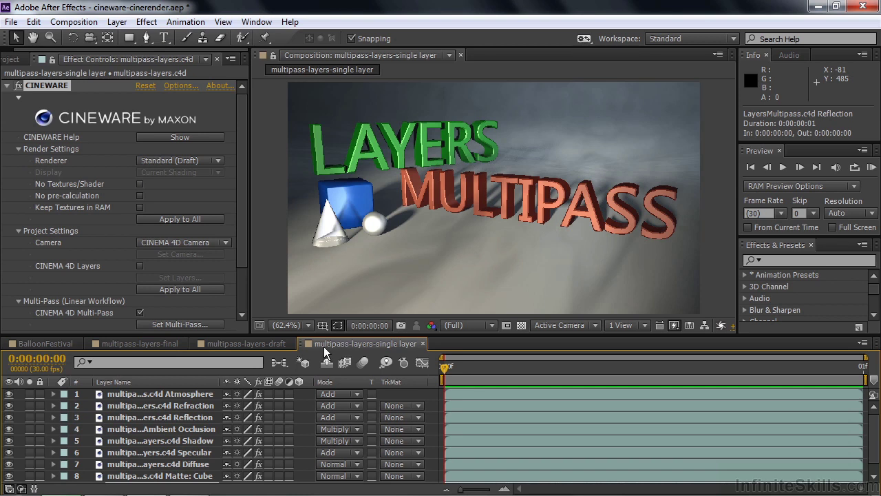
pyautogui.hotkey('ctrl', 'z')
pyautogui.hotkey('ctrl', 'z')
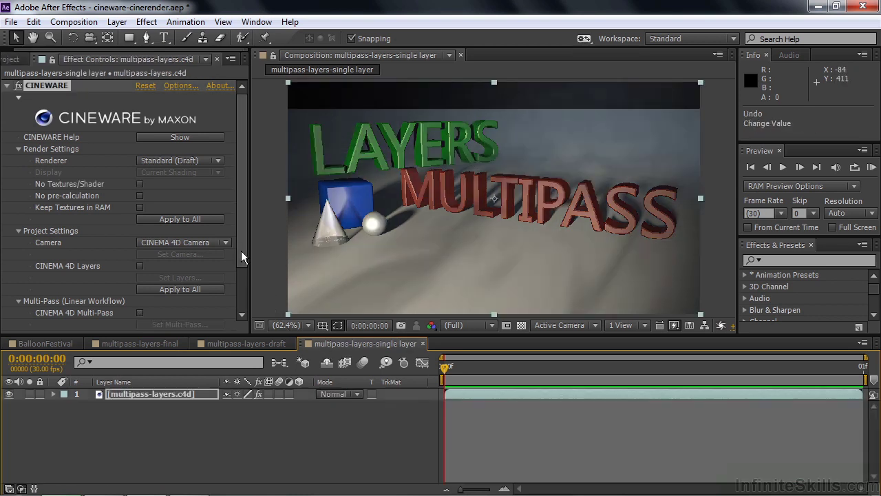
pyautogui.scroll(-3, 241, 252)
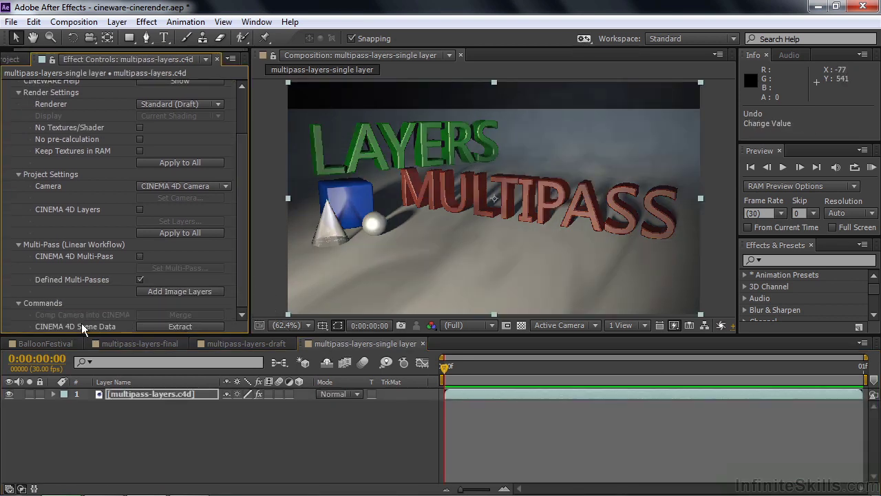
pyautogui.click(165, 326)
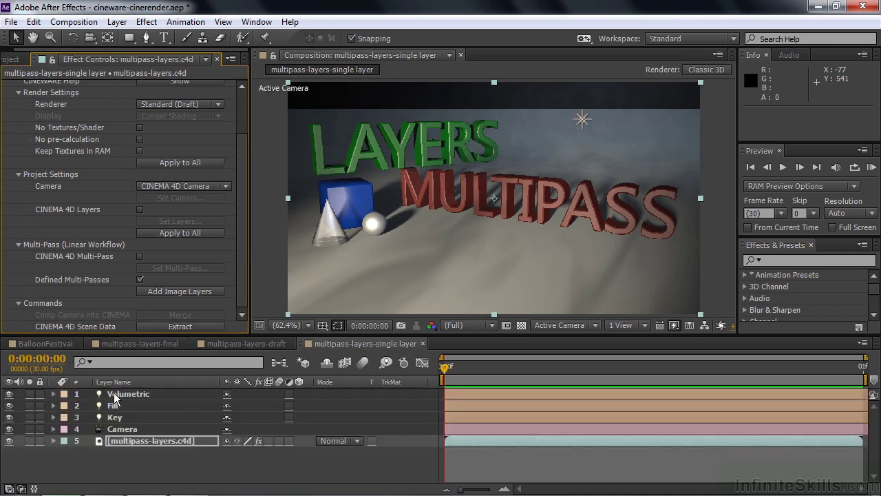